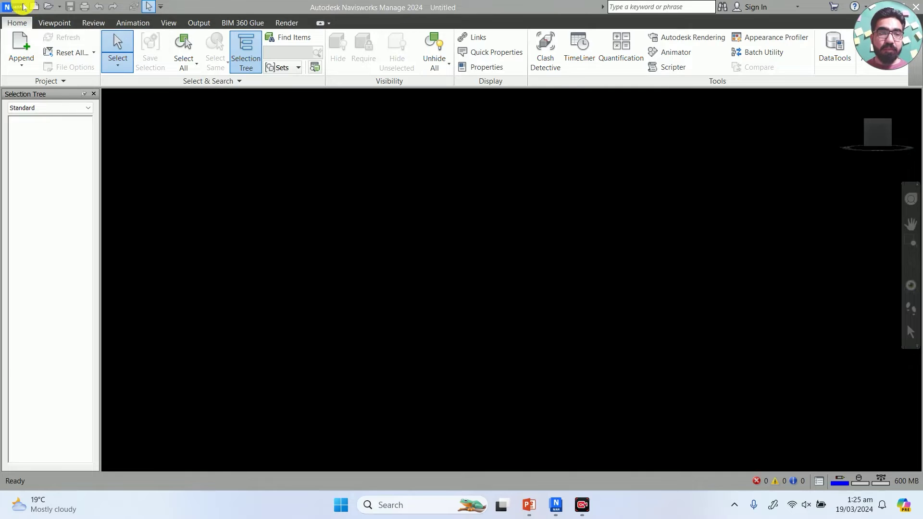
left_click(14, 7)
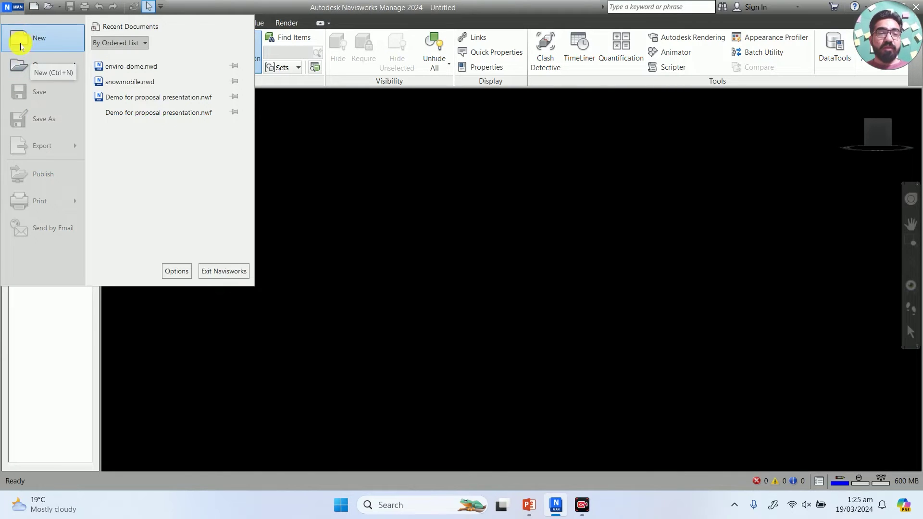
mouse_move(33, 58)
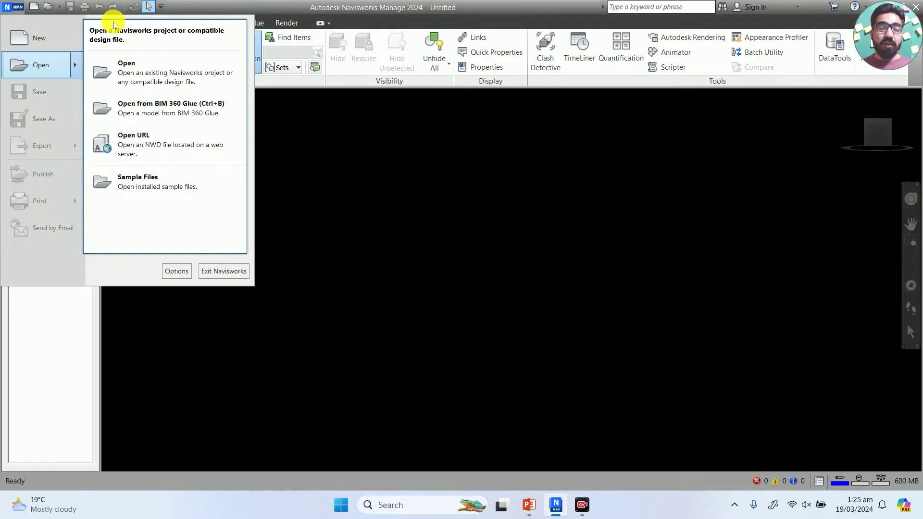
left_click(241, 6)
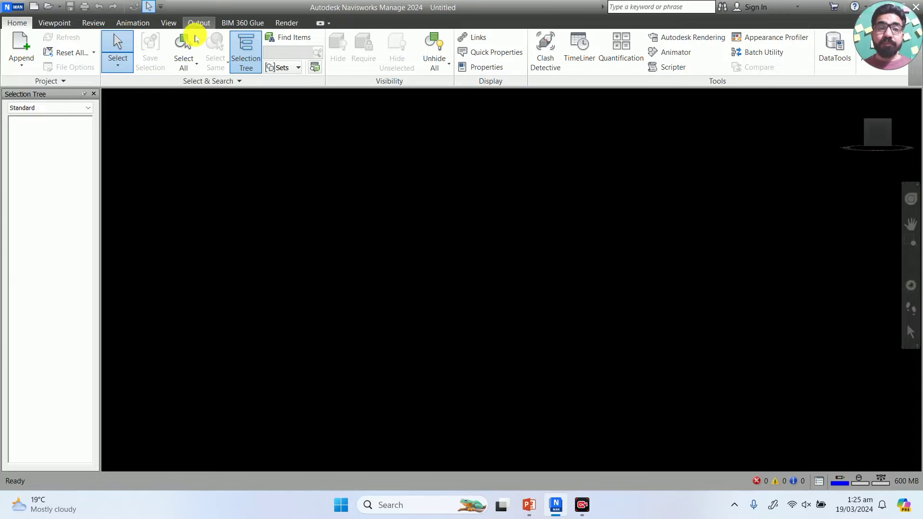
Step: Add the Pan tool to the Quick Access Toolbar and remove it again
left_click(57, 22)
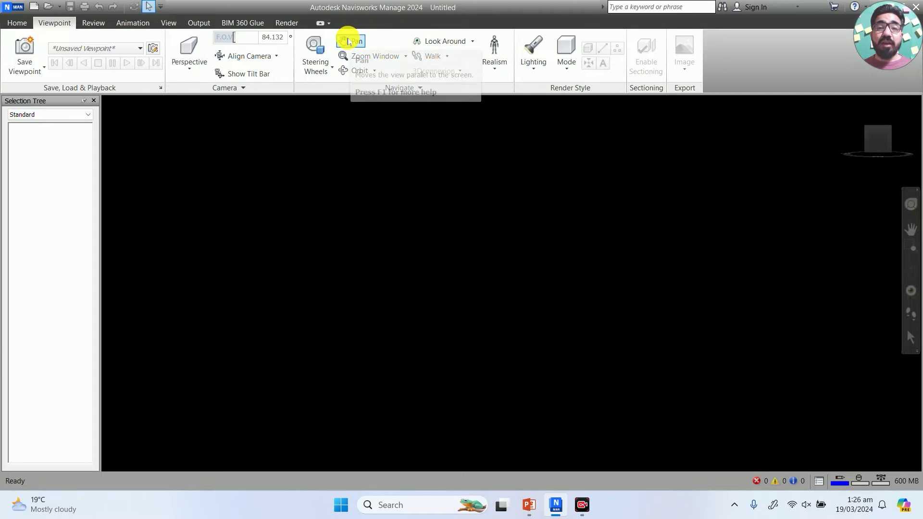
right_click(347, 41)
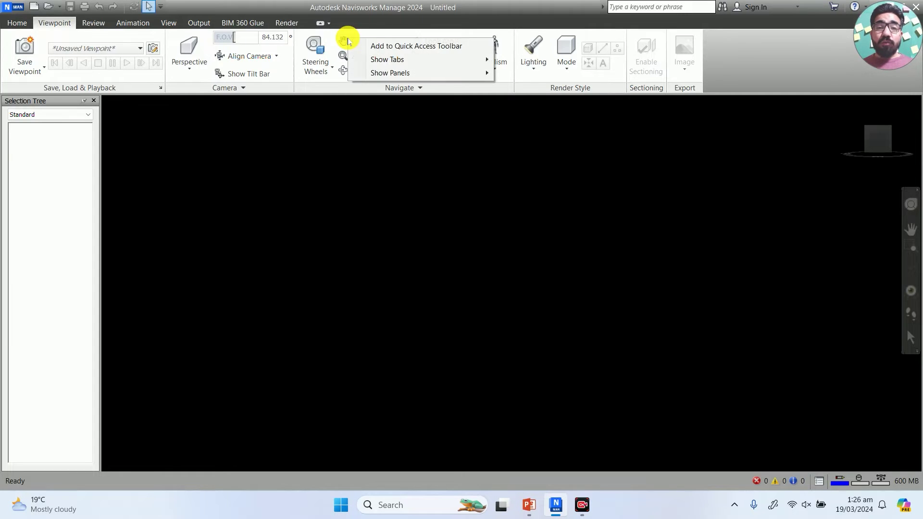
left_click(382, 46)
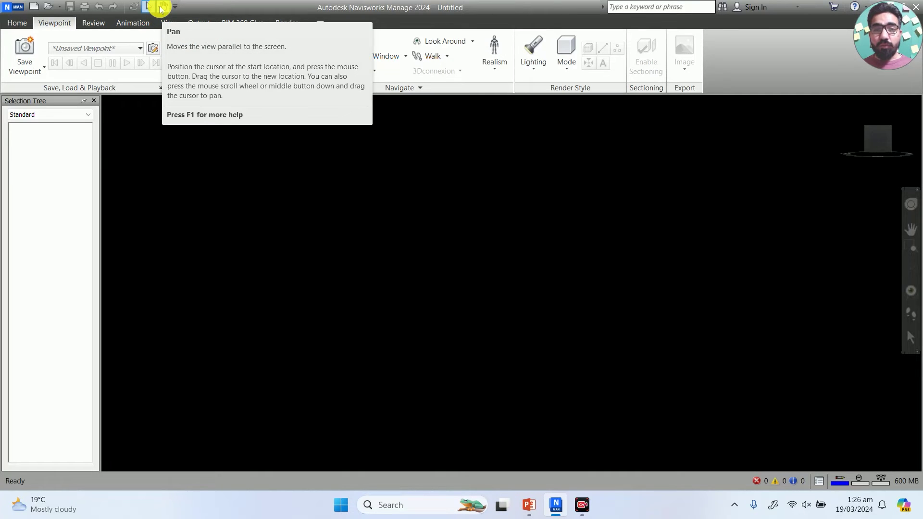
right_click(162, 8)
left_click(202, 13)
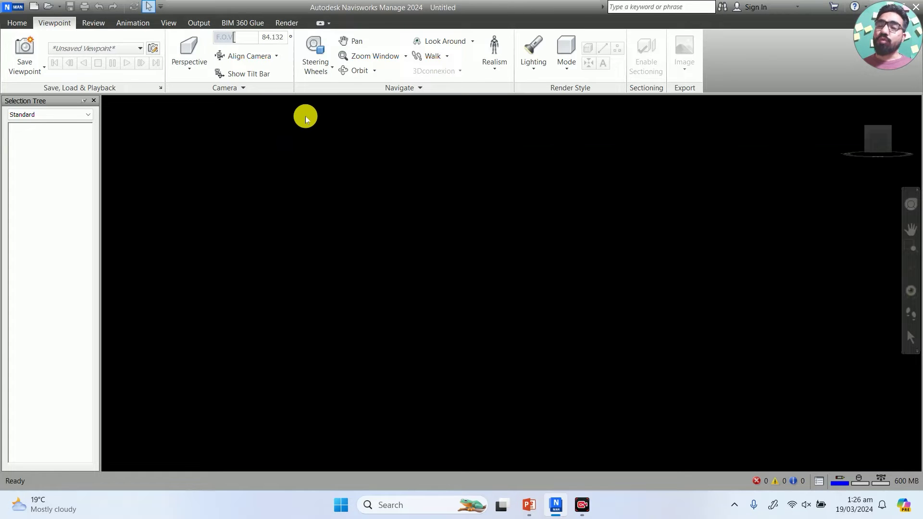
Step: Activate the Pan tool and put its command on the Quick Access Toolbar
left_click(355, 41)
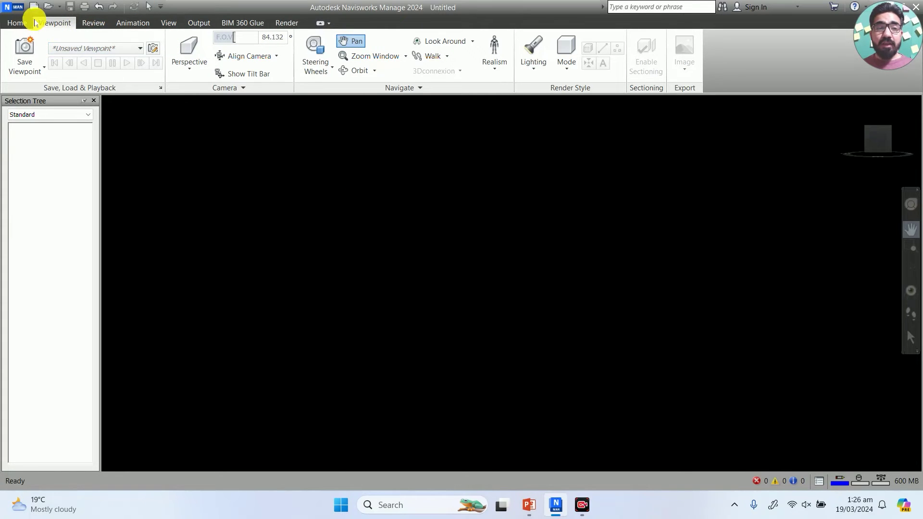
right_click(345, 42)
left_click(380, 48)
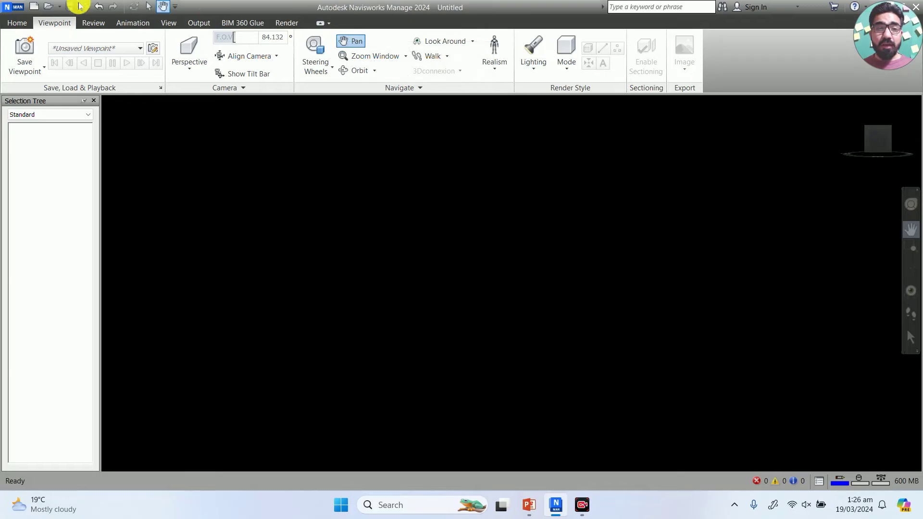
Step: Check Pan's availability from the Home and Viewpoint command sets and remove it from the Quick Access Toolbar
left_click(19, 23)
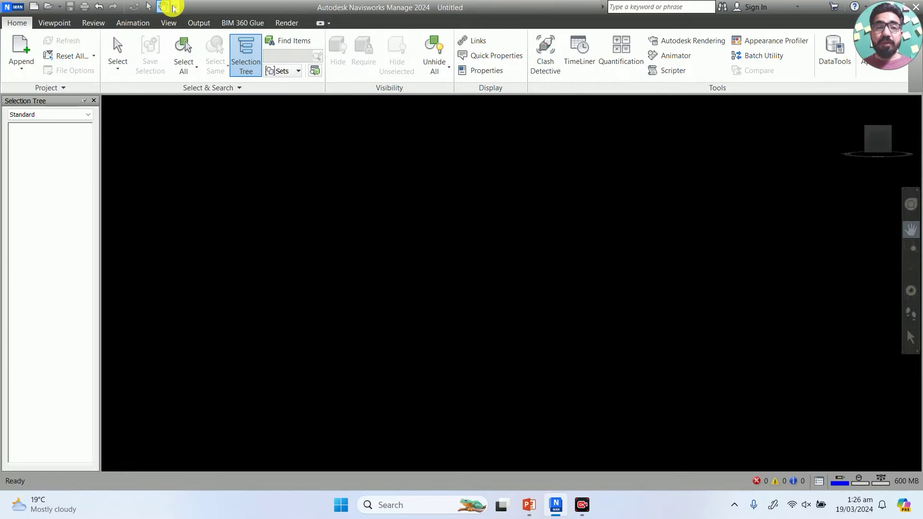
left_click(57, 24)
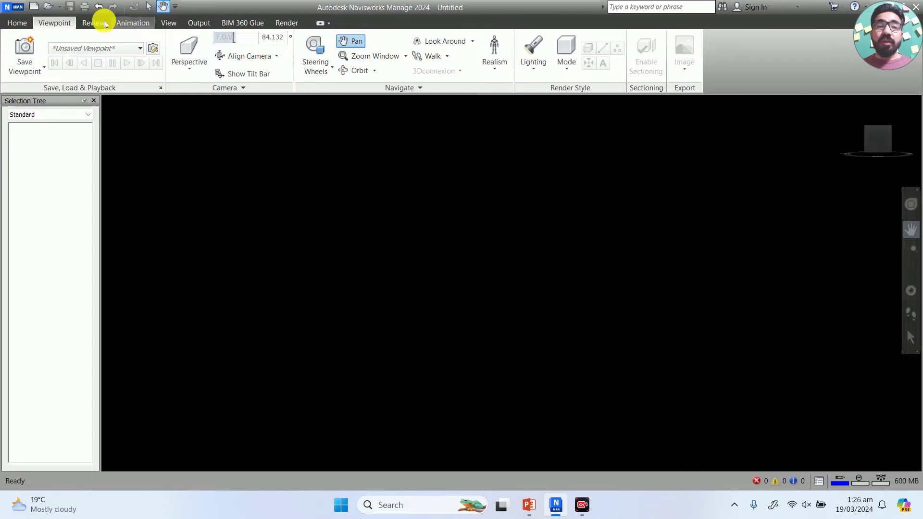
left_click(17, 22)
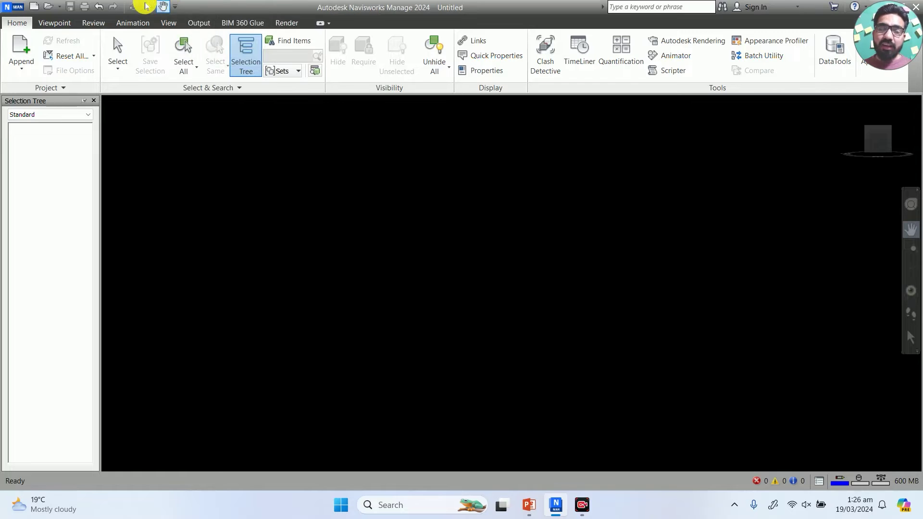
right_click(162, 7)
left_click(196, 18)
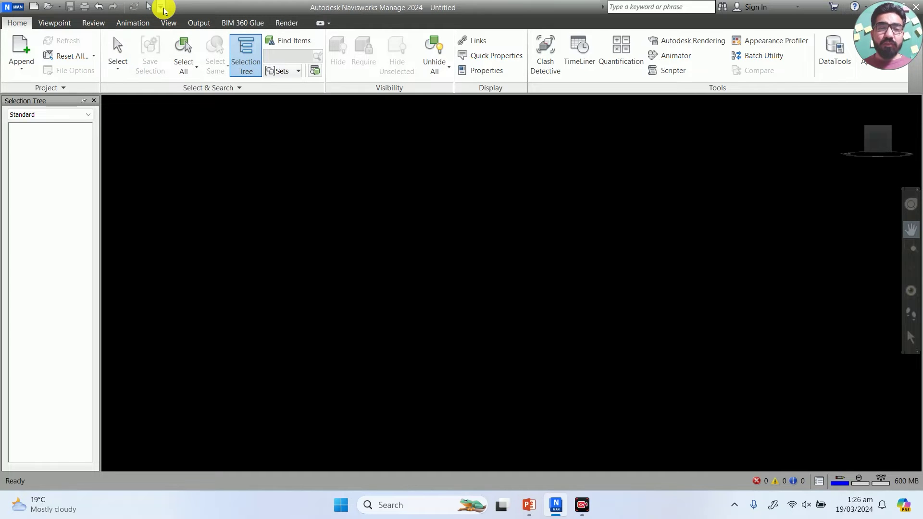
Step: Show the Quick Access Toolbar below the ribbon and return it above the ribbon
left_click(162, 8)
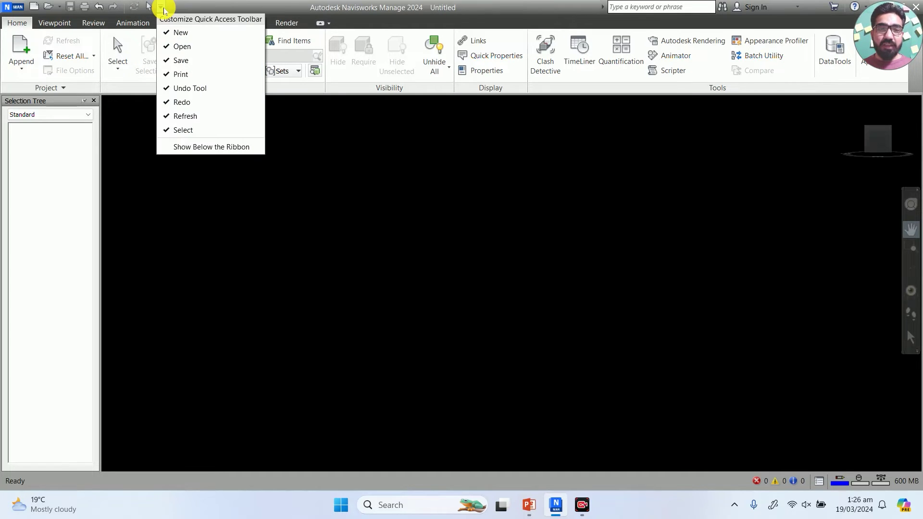
left_click(182, 148)
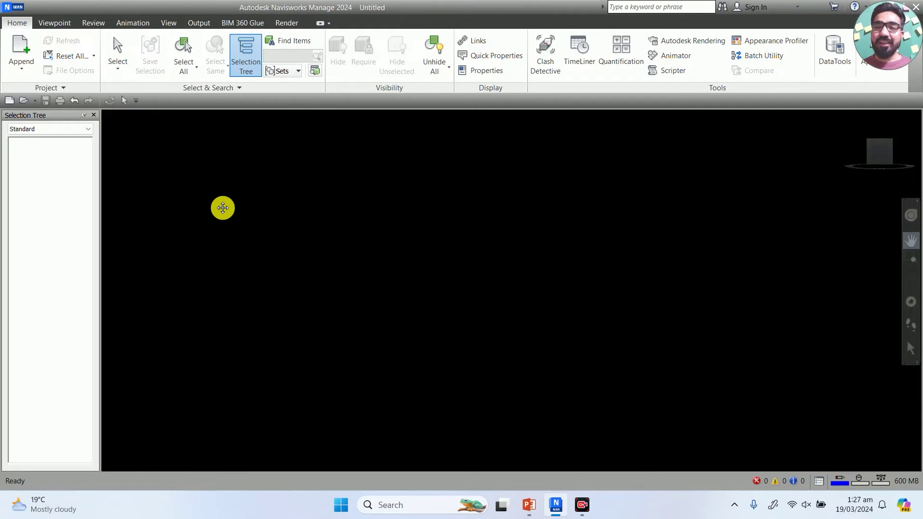
left_click(138, 101)
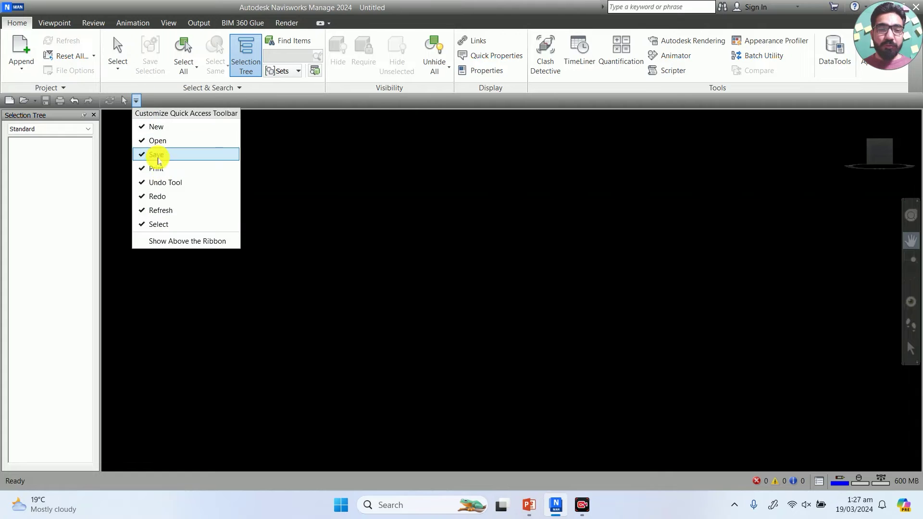
left_click(177, 241)
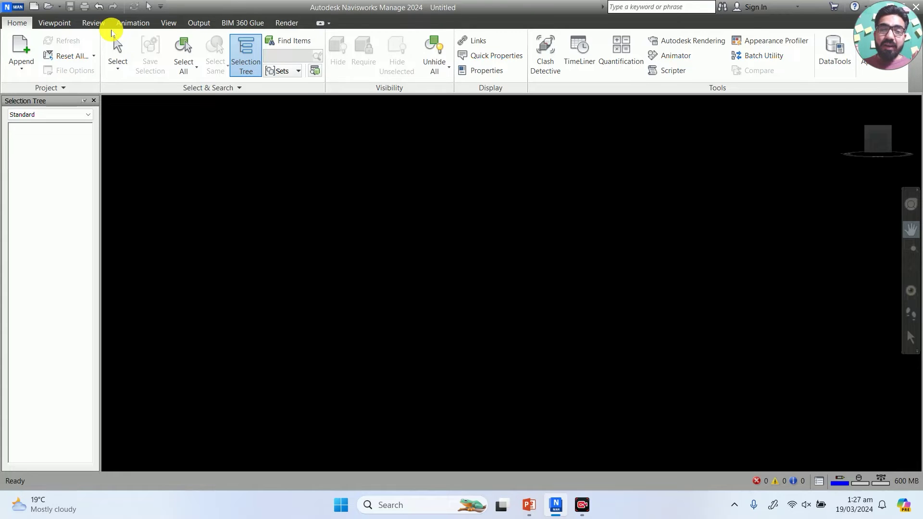
Step: Examine the ribbon's minimize options and the Viewpoint, Review, Animation, View, Output, BIM 360 Glue and Render command sets
left_click(328, 23)
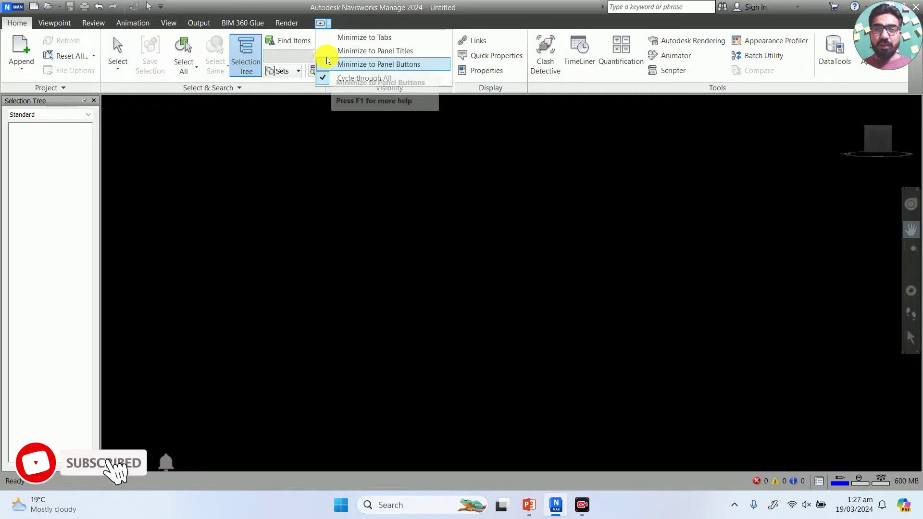
left_click(369, 19)
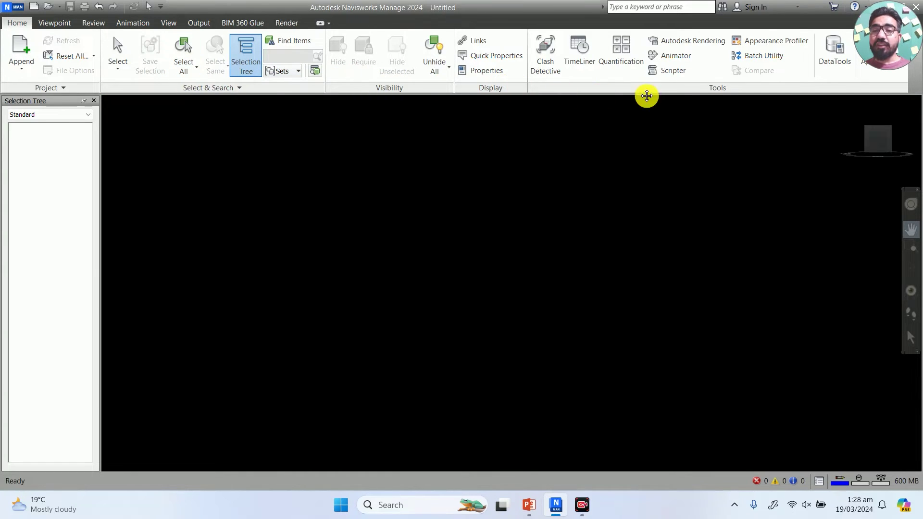
left_click(53, 23)
left_click(91, 23)
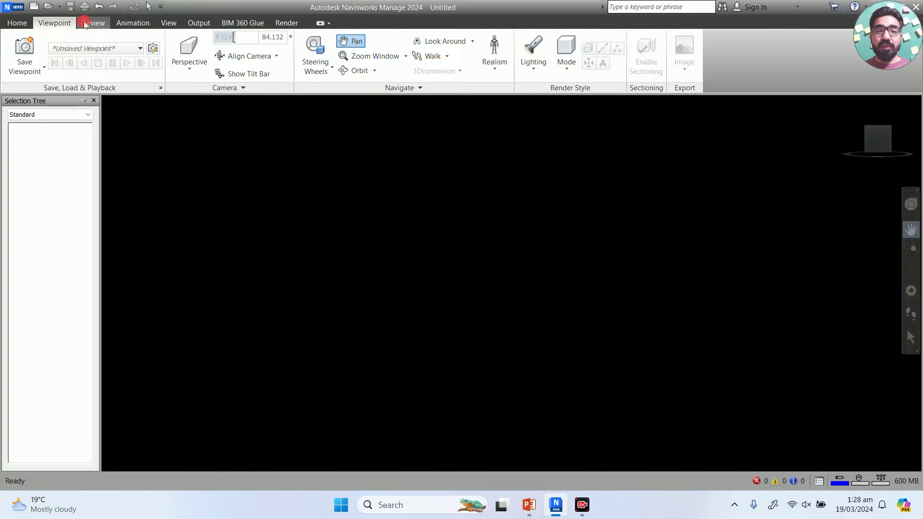
left_click(120, 23)
left_click(178, 23)
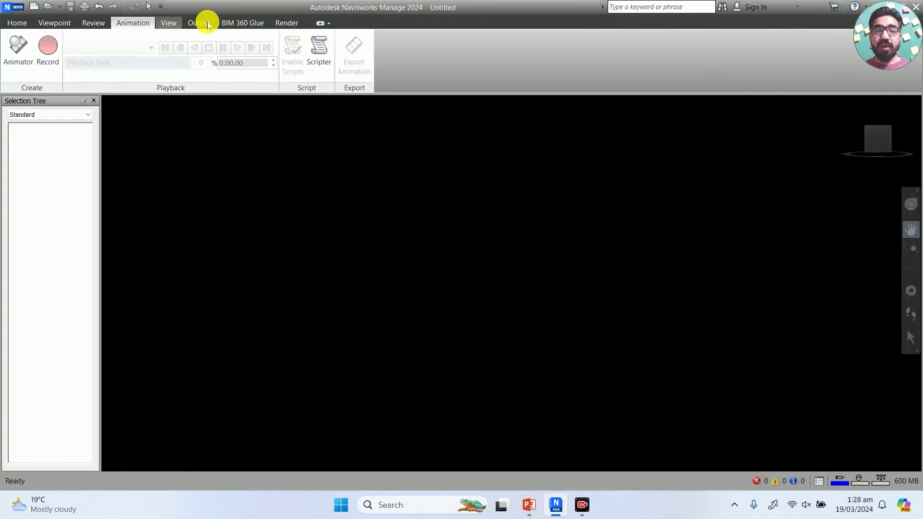
left_click(207, 23)
left_click(241, 23)
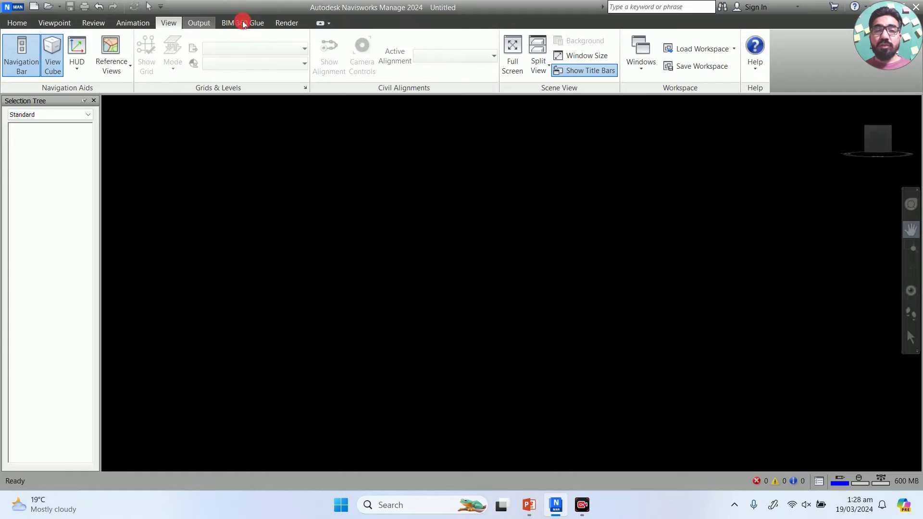
left_click(281, 23)
left_click(16, 23)
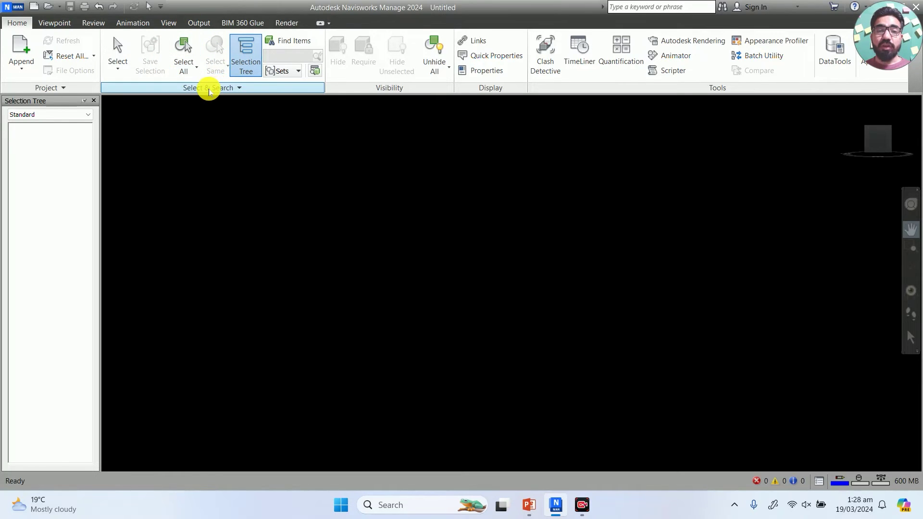
Step: Detach the Select & Search panel from the ribbon and float it over the scene view
left_click(248, 58)
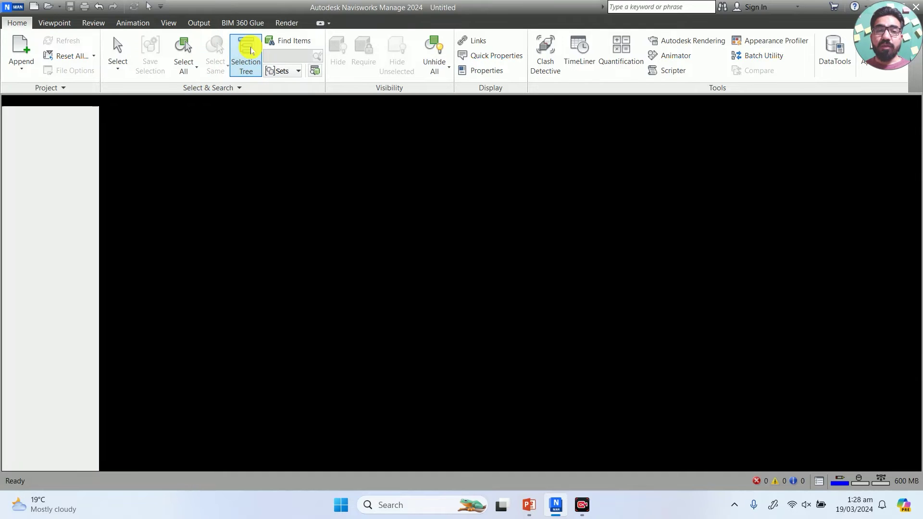
left_click_drag(192, 90, 637, 189)
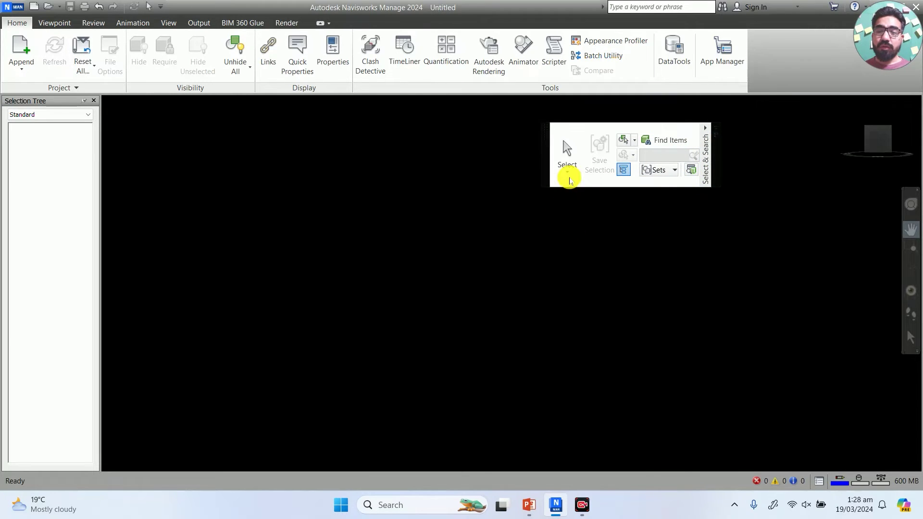
Step: Run Select None from the floating Select & Search panel, and hide and redisplay the Selection Tree
left_click(567, 170)
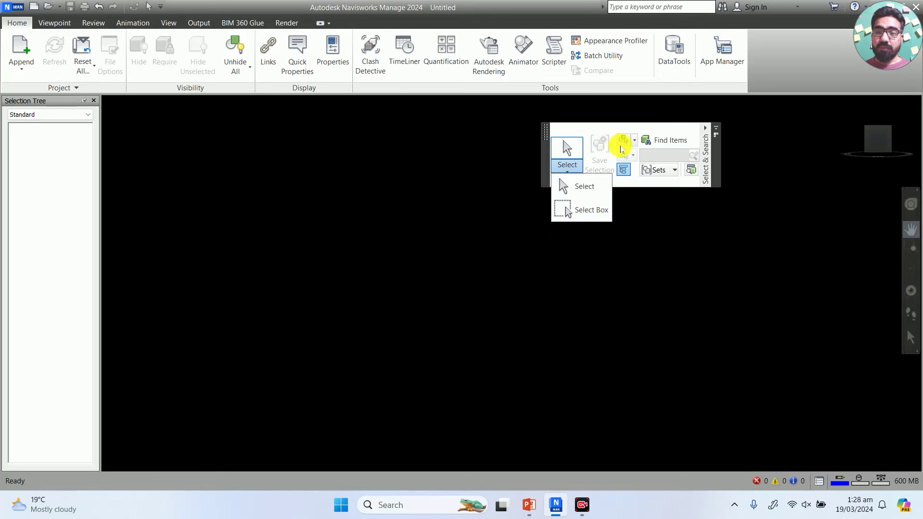
left_click(634, 141)
left_click(635, 142)
left_click(635, 143)
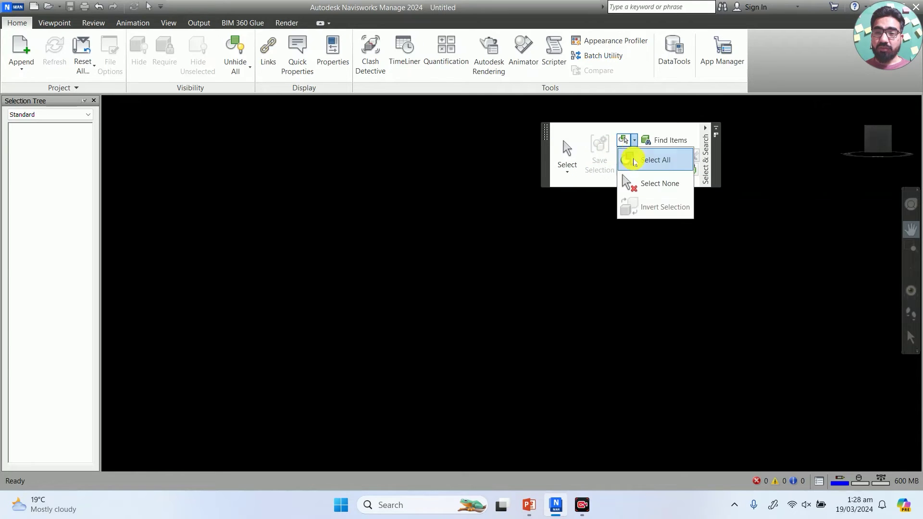
left_click(631, 183)
left_click(625, 171)
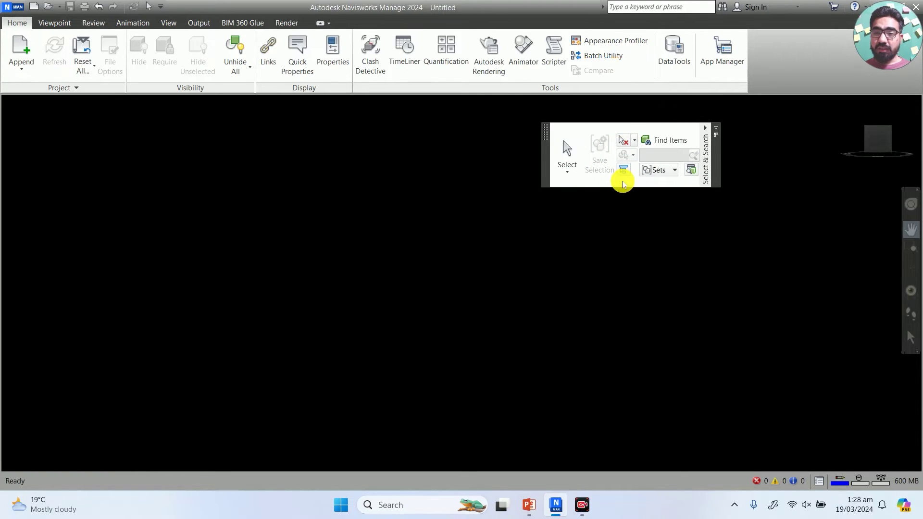
left_click(625, 173)
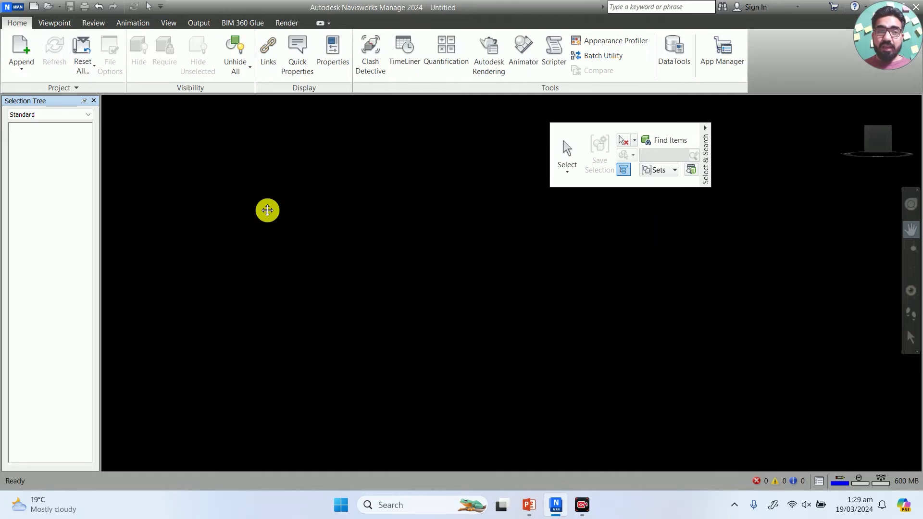
Step: Browse other command sets with the Select & Search panel floating, and return that panel to the ribbon
left_click(167, 22)
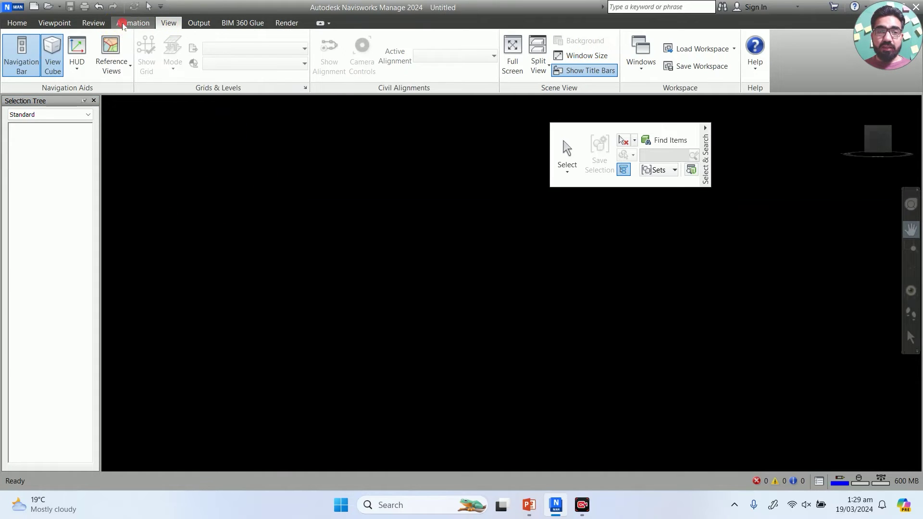
left_click(131, 24)
left_click(95, 24)
left_click(61, 24)
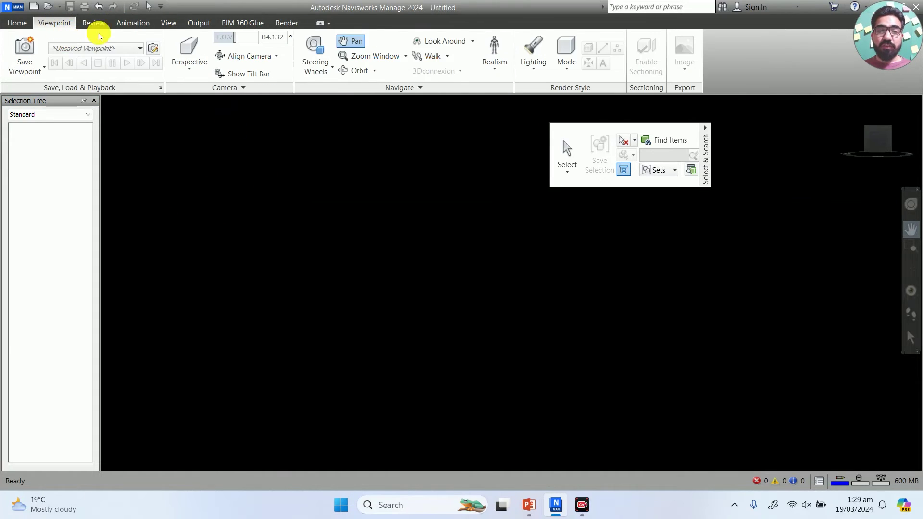
mouse_move(713, 131)
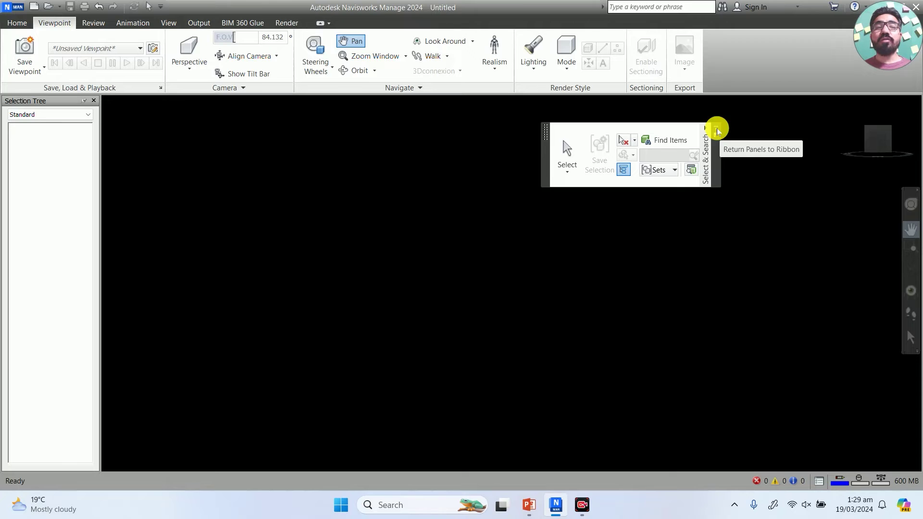
left_click(717, 130)
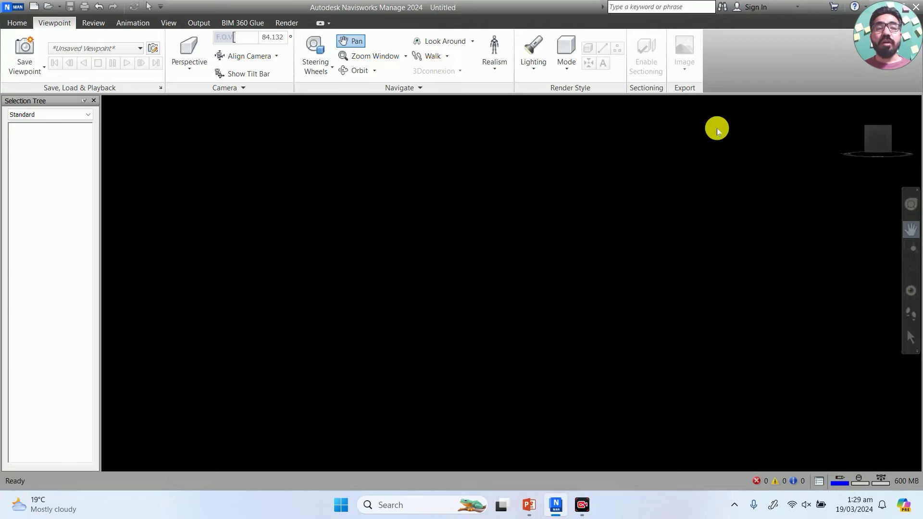
left_click(13, 22)
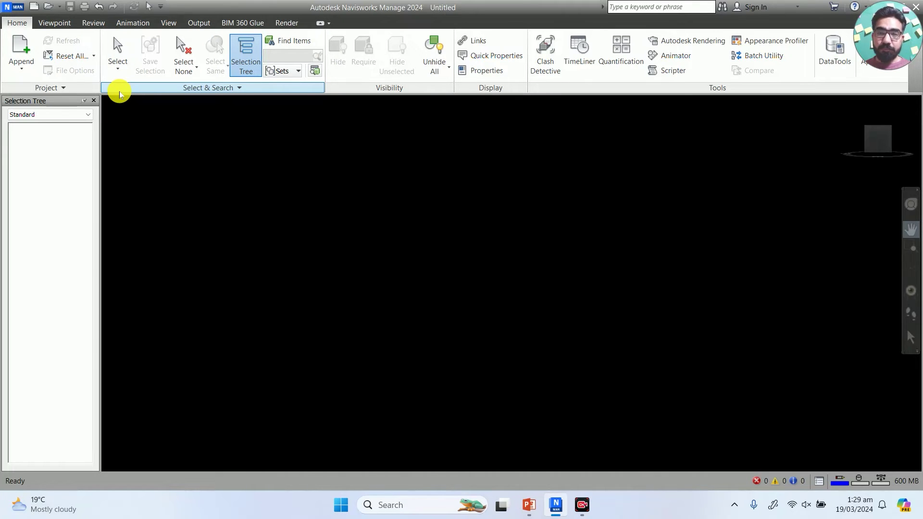
mouse_move(878, 150)
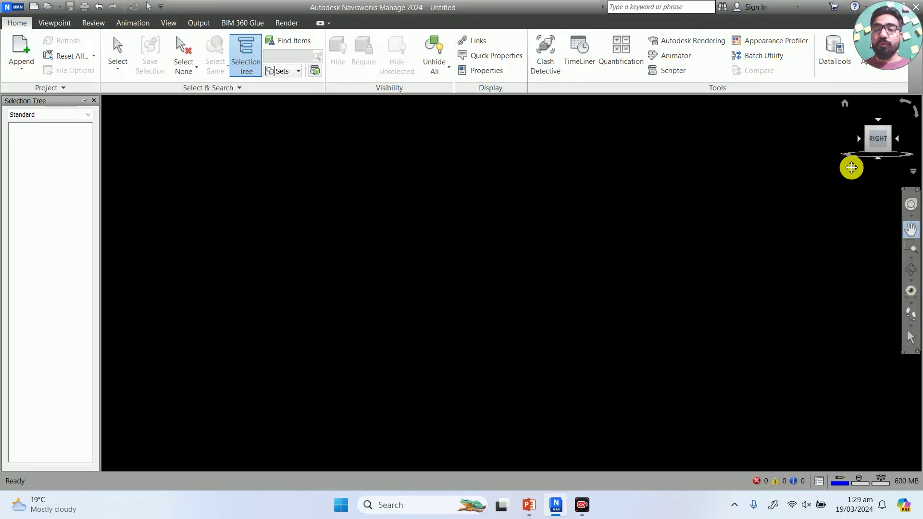
Step: Turn the view of the empty scene using the ViewCube's faces and roll arrows
left_click_drag(878, 154, 879, 126)
left_click(878, 123)
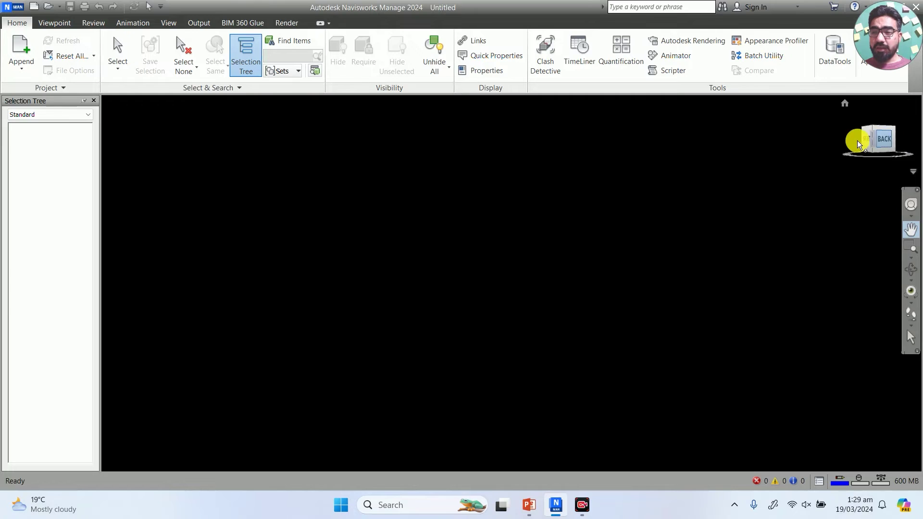
left_click(908, 113)
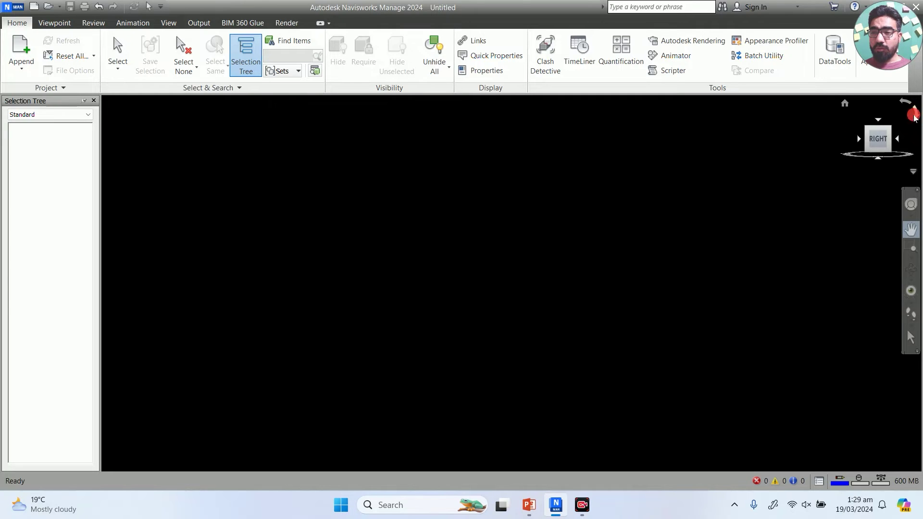
left_click(906, 102)
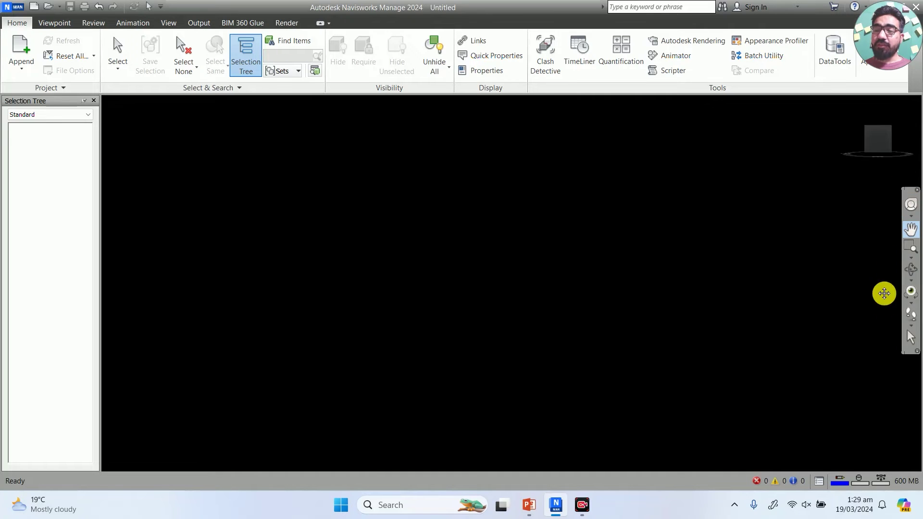
Step: Switch the navigation tool to Orbit and back to Pan, and hide and redisplay the Selection Tree
left_click(909, 268)
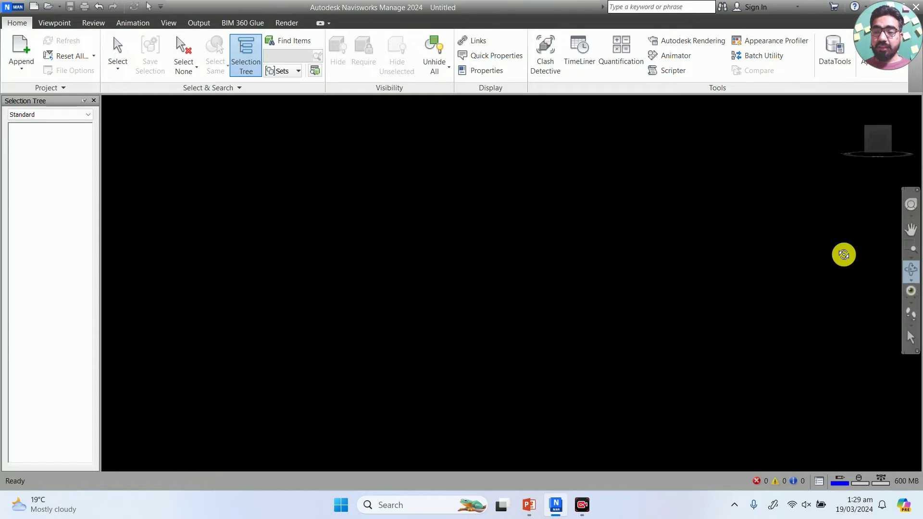
left_click(909, 231)
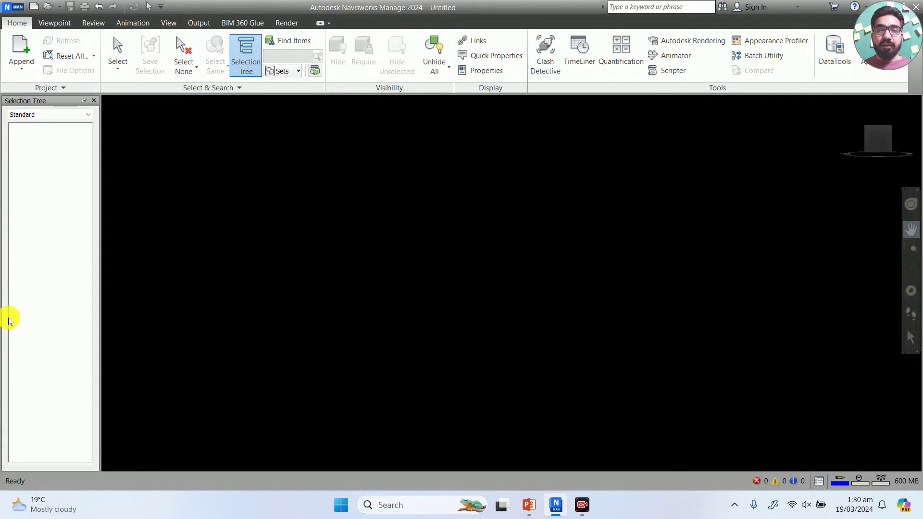
left_click(248, 53)
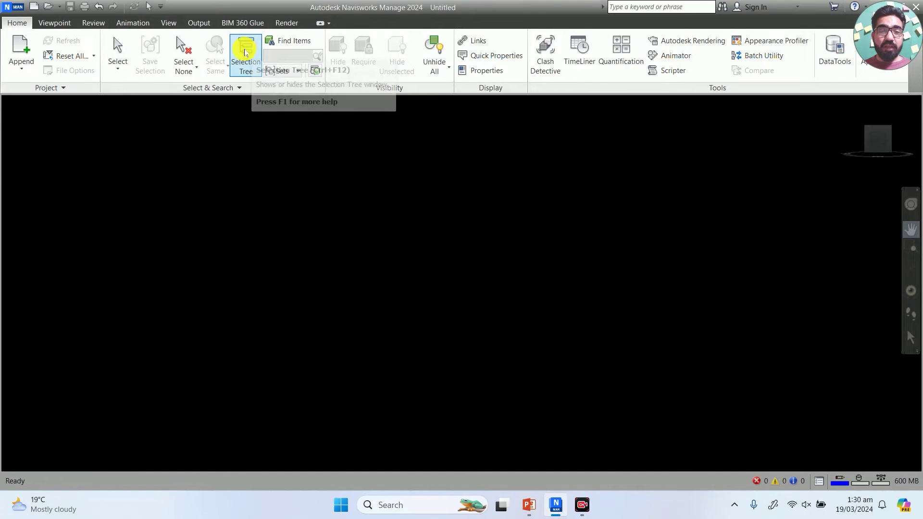
left_click(245, 52)
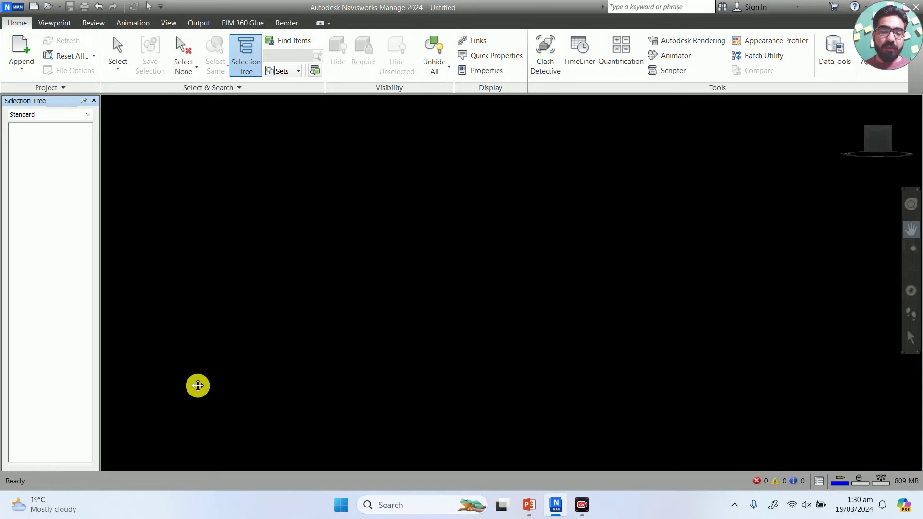
Step: Review the application menu's Open options and bring up the Open dialog at the installed Samples folder
left_click(7, 10)
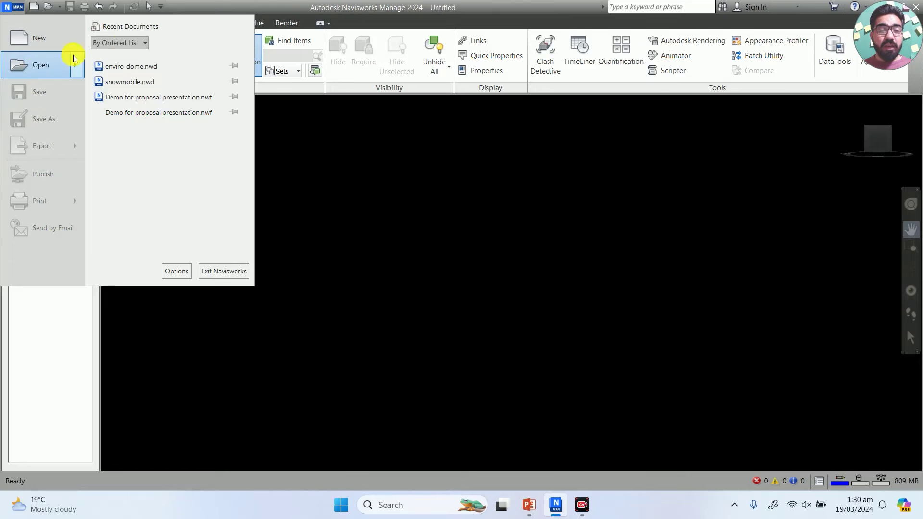
left_click(38, 8)
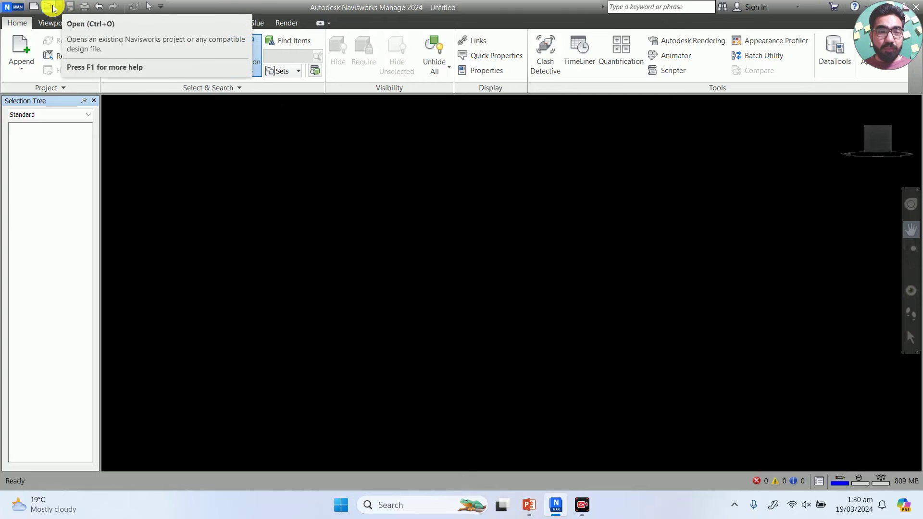
left_click(12, 7)
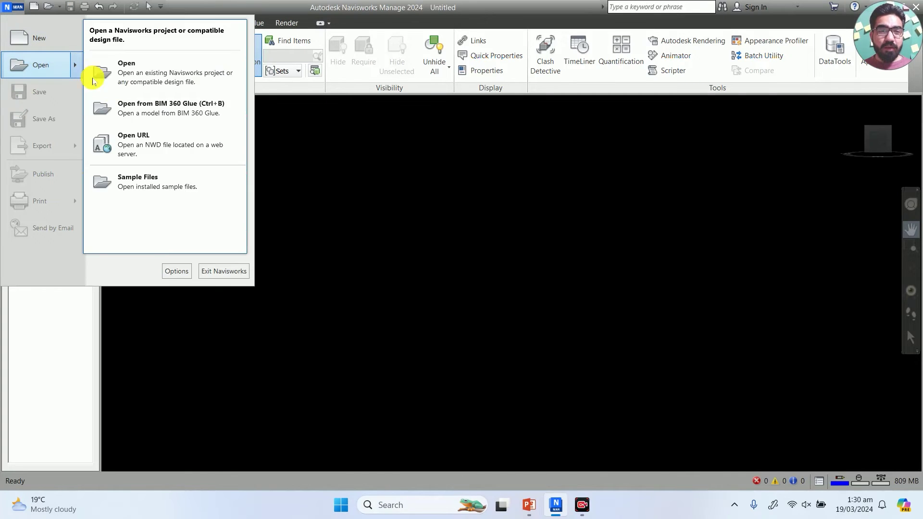
key("Escape")
key("Escape")
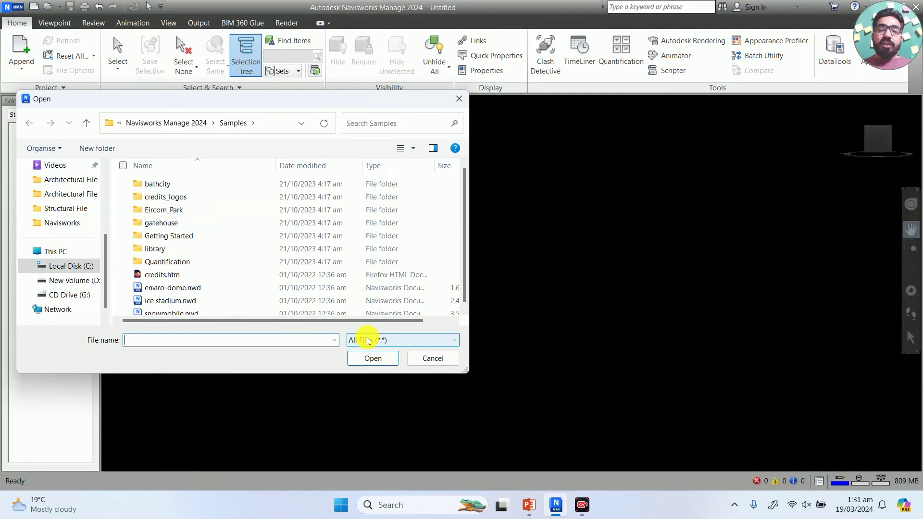
Step: Filter the Samples folder to All Navisworks Files and open enviro-dome.nwd
left_click(368, 341)
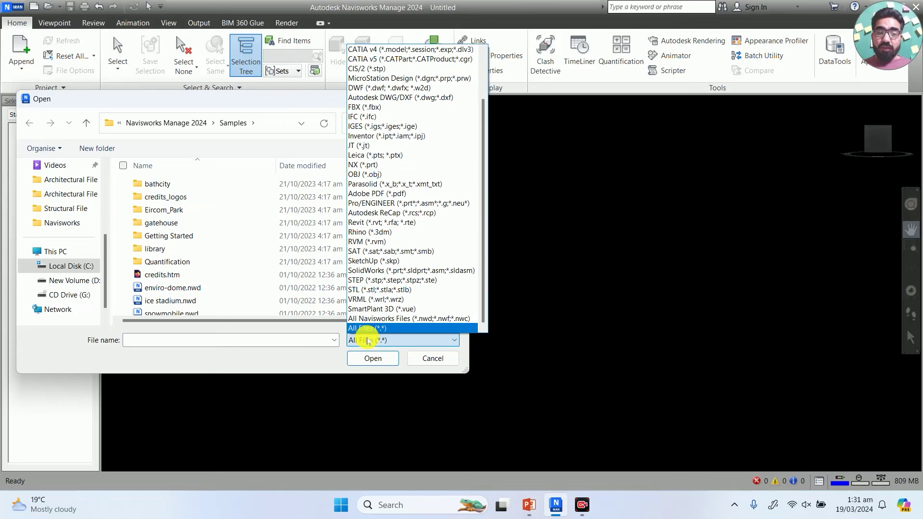
left_click(368, 318)
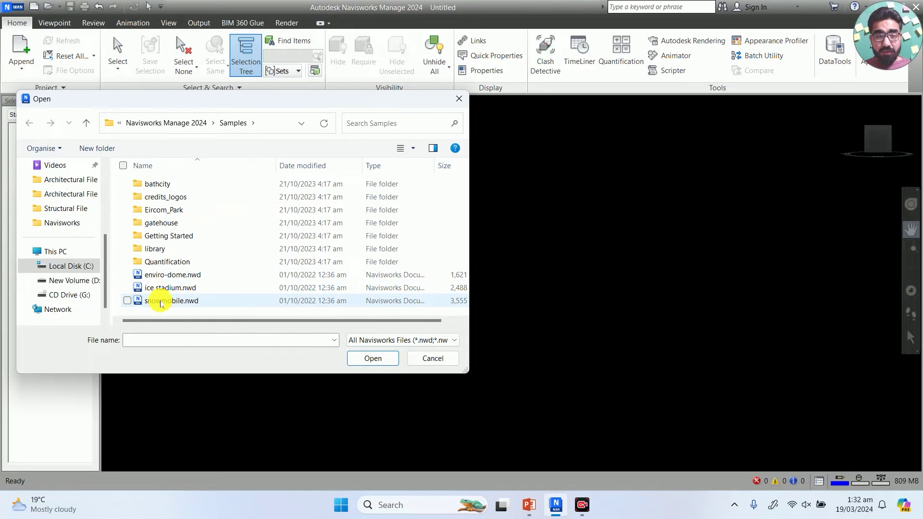
left_click(157, 276)
left_click(377, 357)
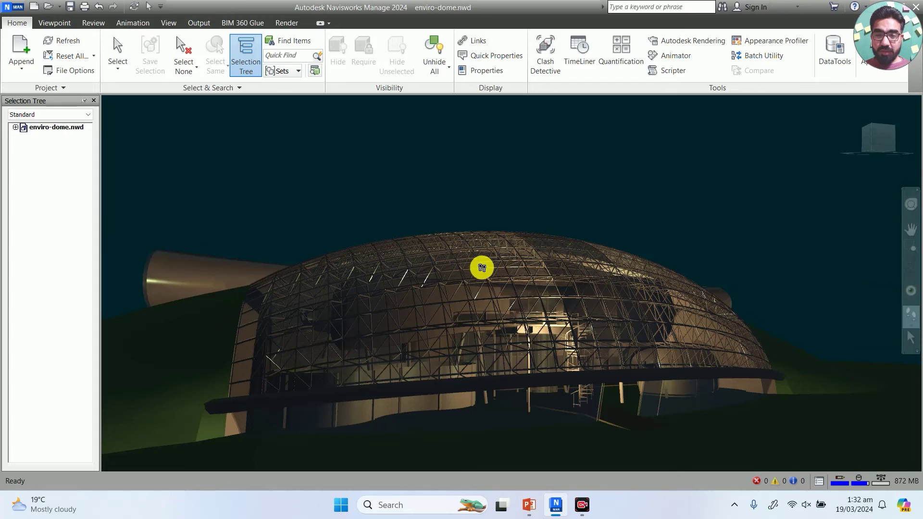
Step: View the dome's exterior by tilting the camera up and down with Walk and shifting the view with Pan
mouse_move(483, 305)
left_mouse_down()
mouse_move(483, 264)
mouse_move(485, 318)
mouse_move(486, 299)
left_mouse_up()
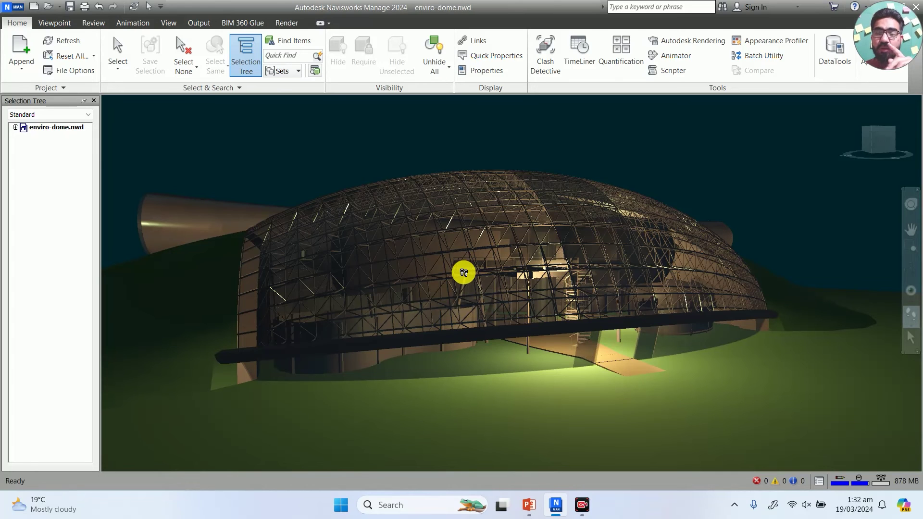
scroll(464, 273, "down", 6)
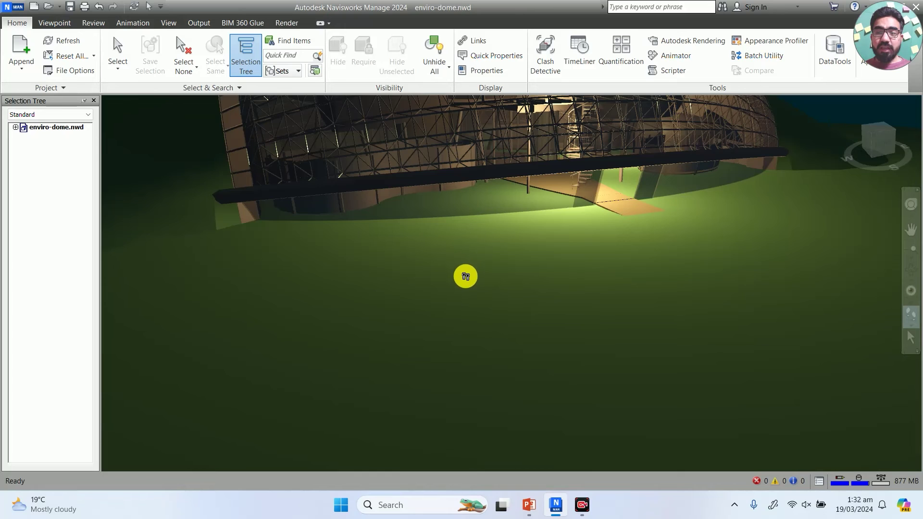
scroll(466, 277, "up", 6)
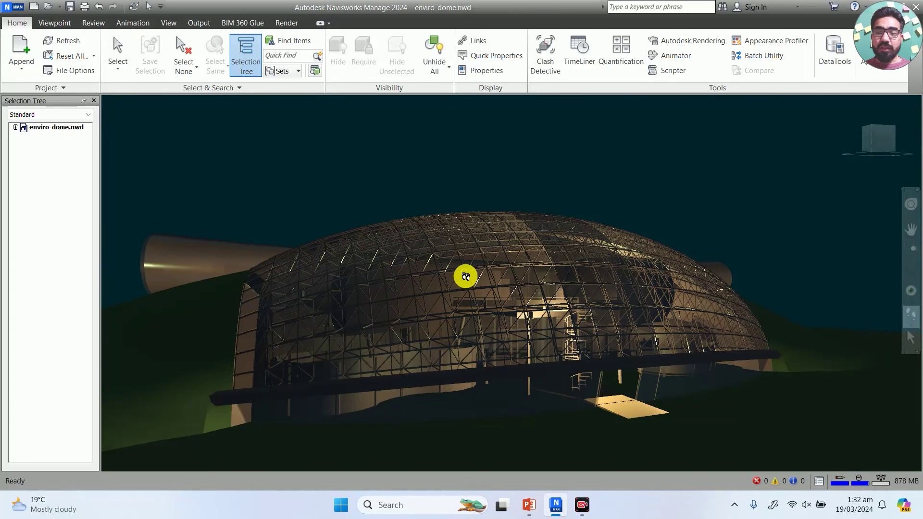
scroll(466, 276, "down", 3)
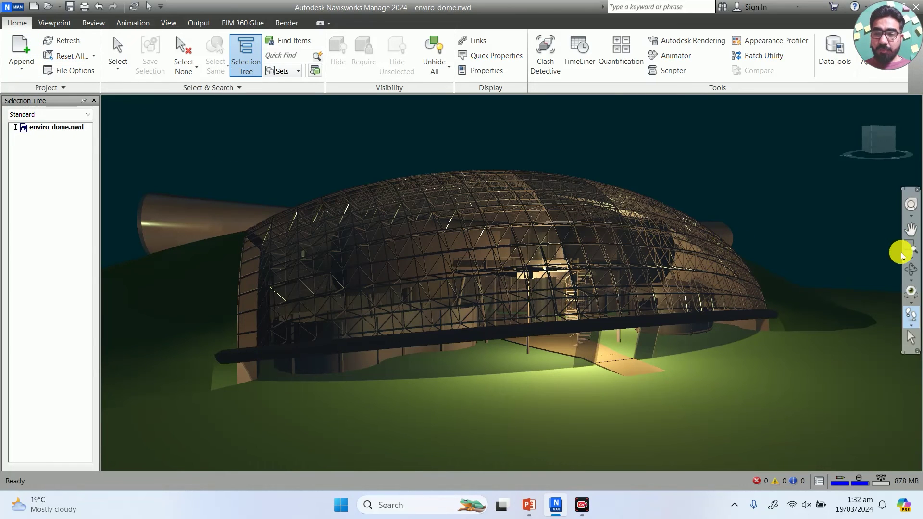
left_click(912, 227)
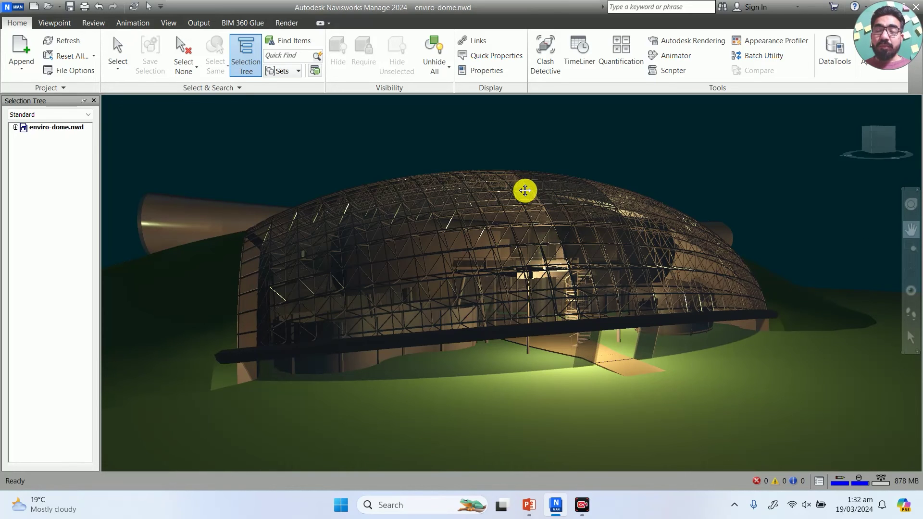
left_click_drag(525, 191, 551, 196)
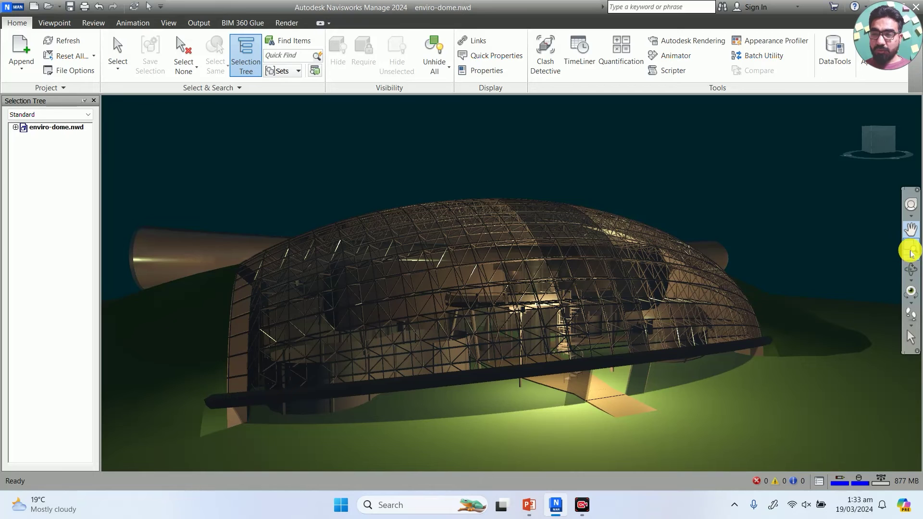
Step: Orbit around the dome's exterior to face its entrance, panning to keep the model in view
left_click(911, 270)
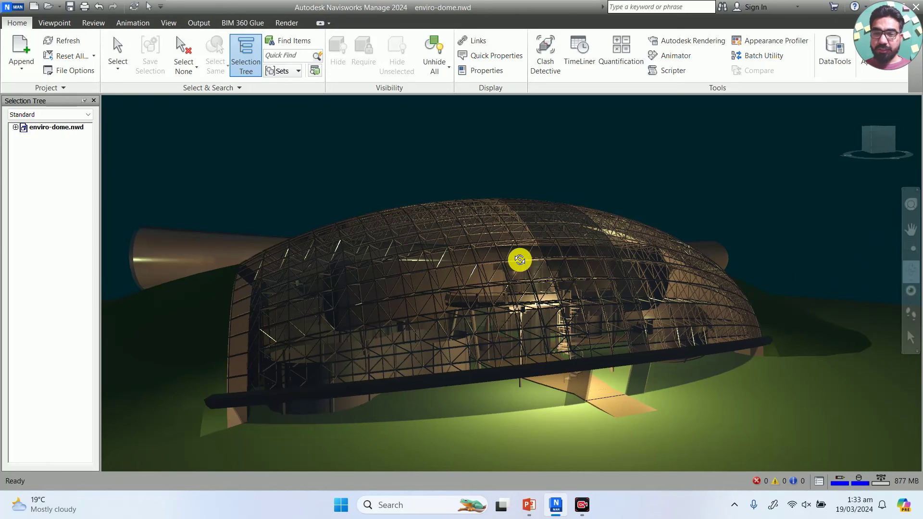
left_click_drag(505, 260, 501, 262)
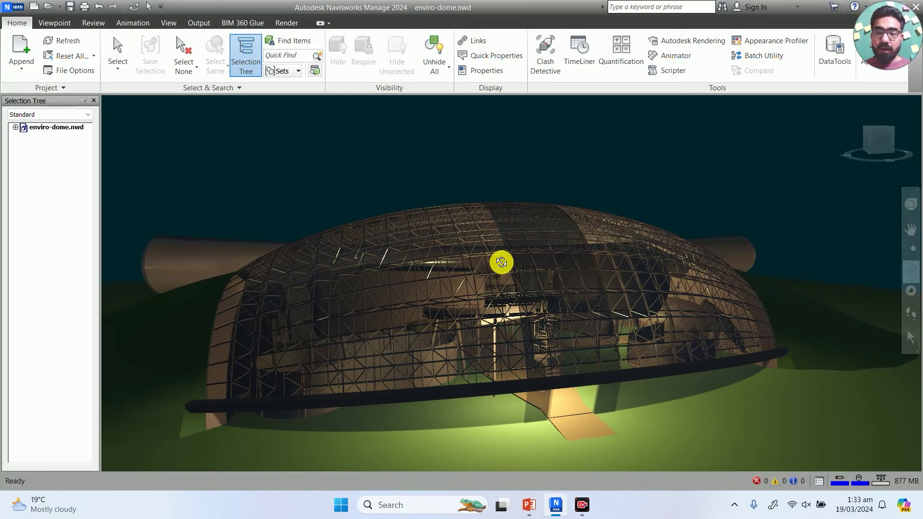
middle_click_drag(512, 261, 529, 258)
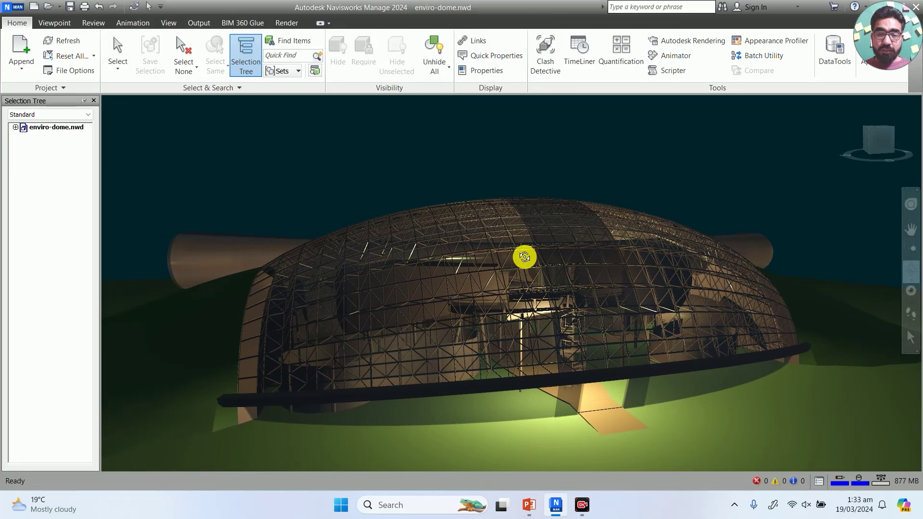
left_click_drag(524, 258, 507, 271)
middle_click_drag(507, 272, 489, 253)
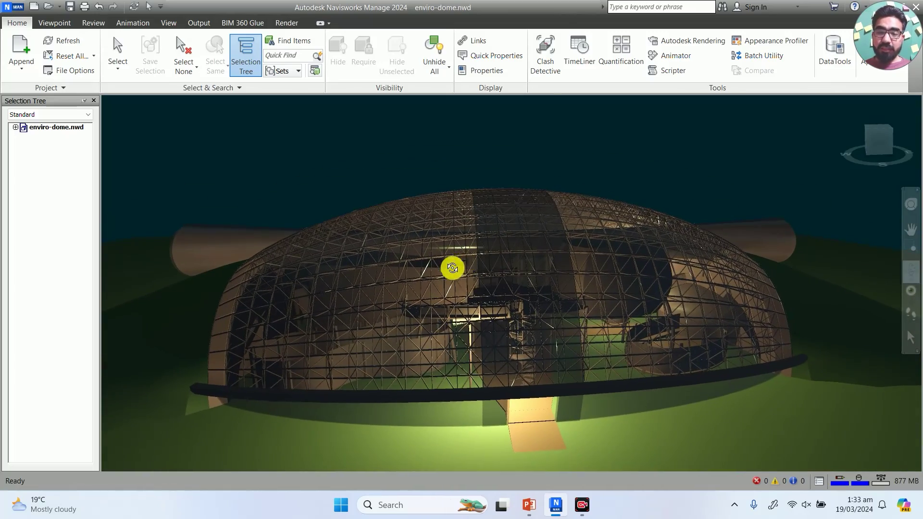
Step: Zoom through the dome's lattice shell to view the interior floor, walkway and glass cylinder
scroll(452, 289, "up", 5)
scroll(466, 270, "up", 6)
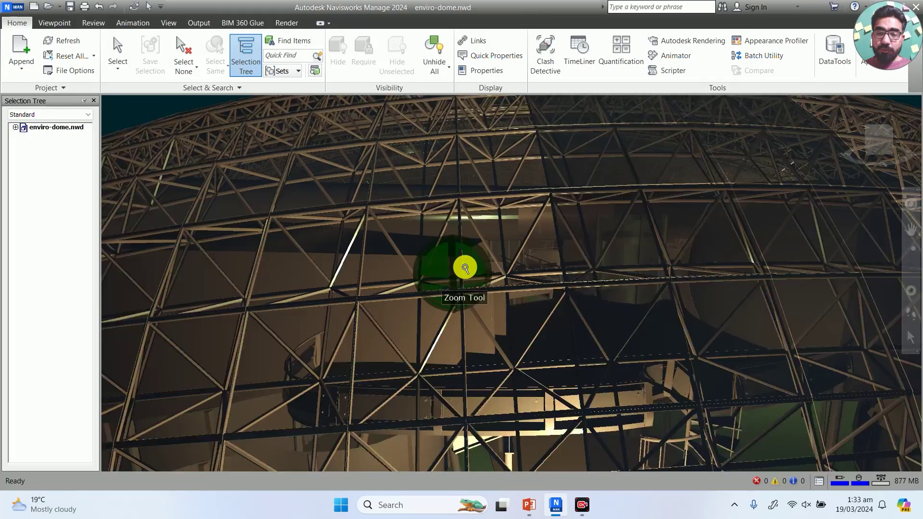
scroll(539, 264, "up", 2)
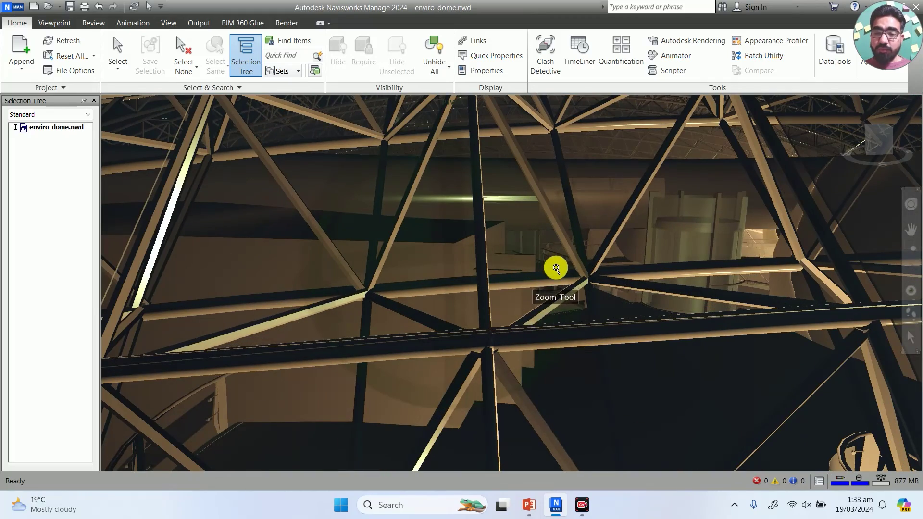
scroll(685, 255, "up", 6)
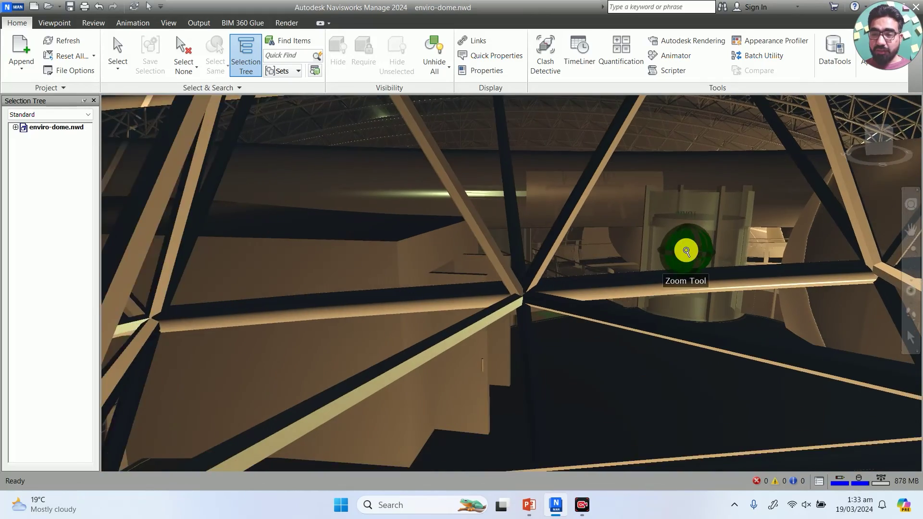
scroll(657, 247, "up", 3)
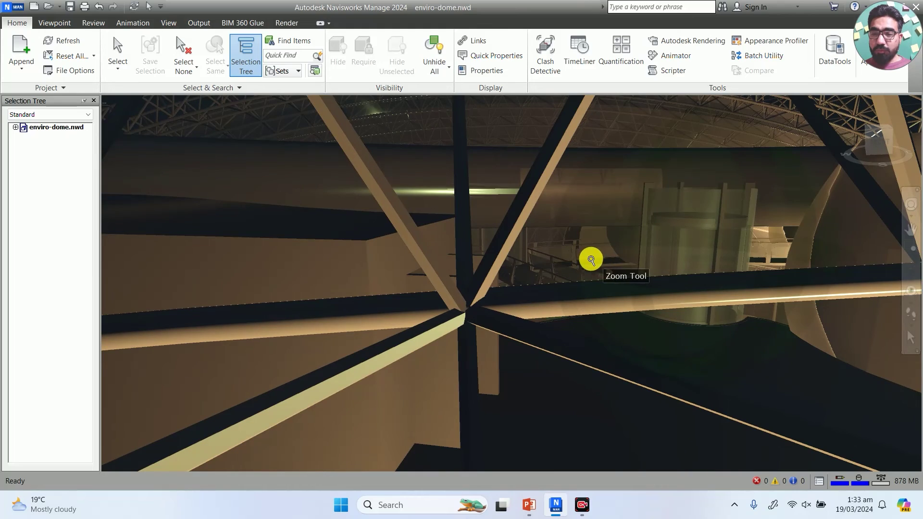
scroll(697, 244, "up", 4)
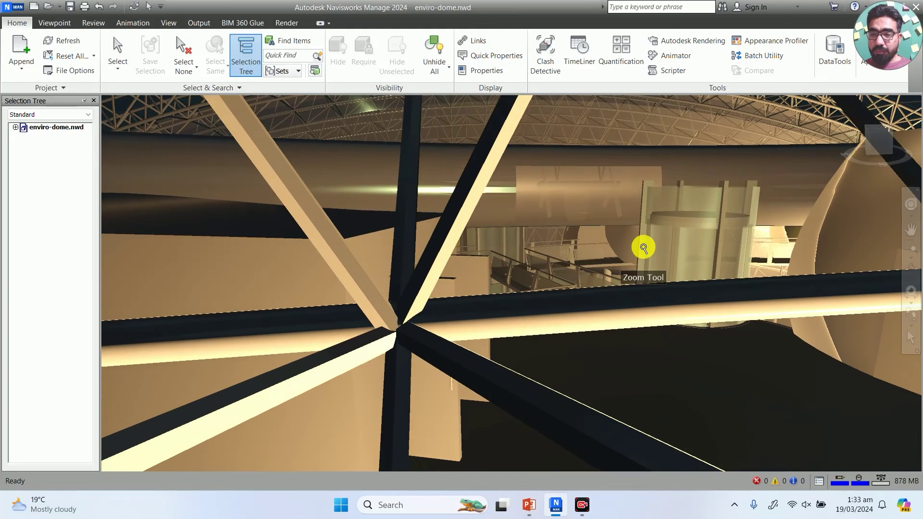
scroll(590, 270, "up", 5)
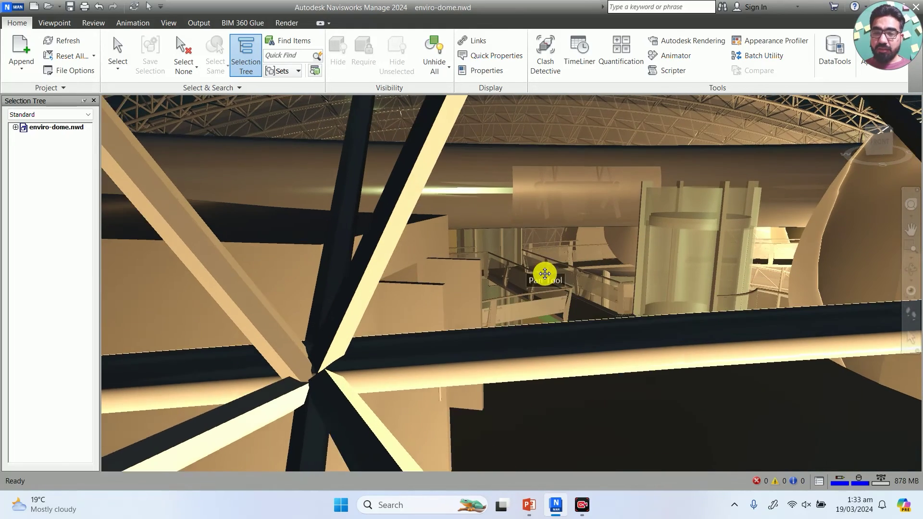
middle_click_drag(544, 274, 573, 282)
scroll(590, 274, "up", 5)
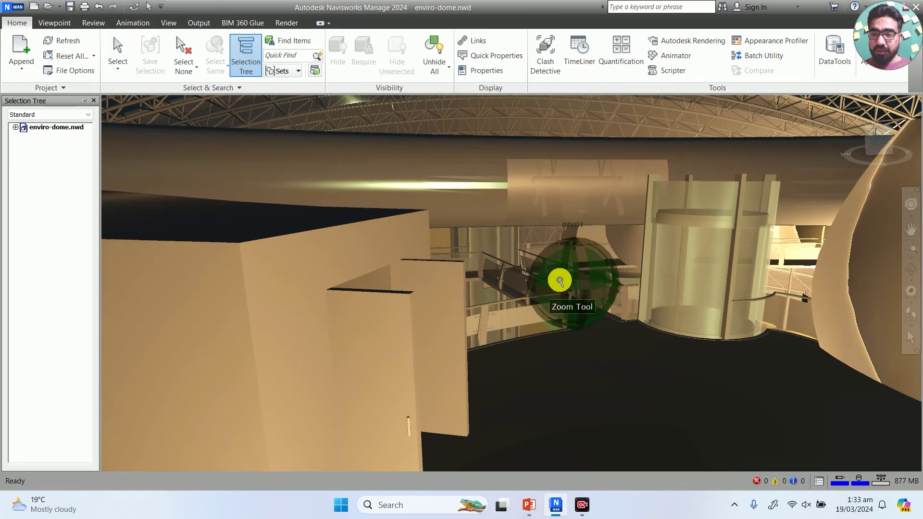
scroll(561, 282, "up", 2)
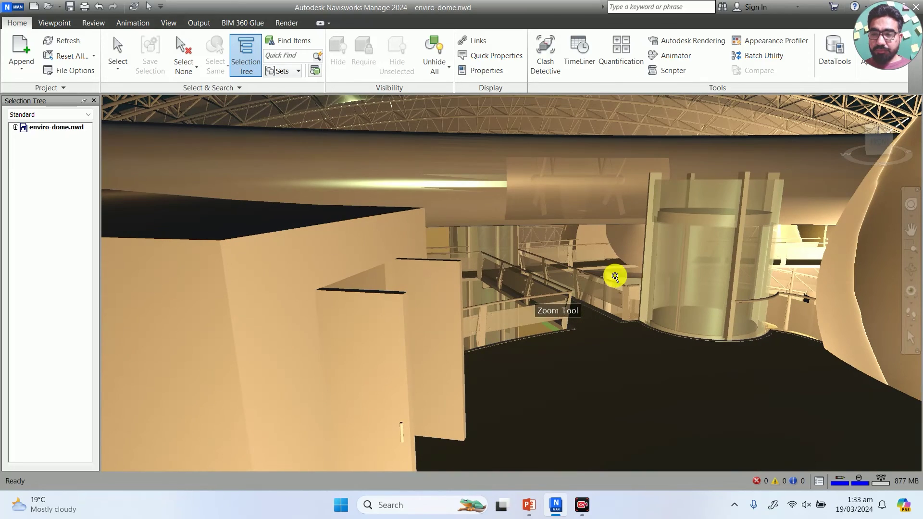
scroll(587, 297, "up", 1)
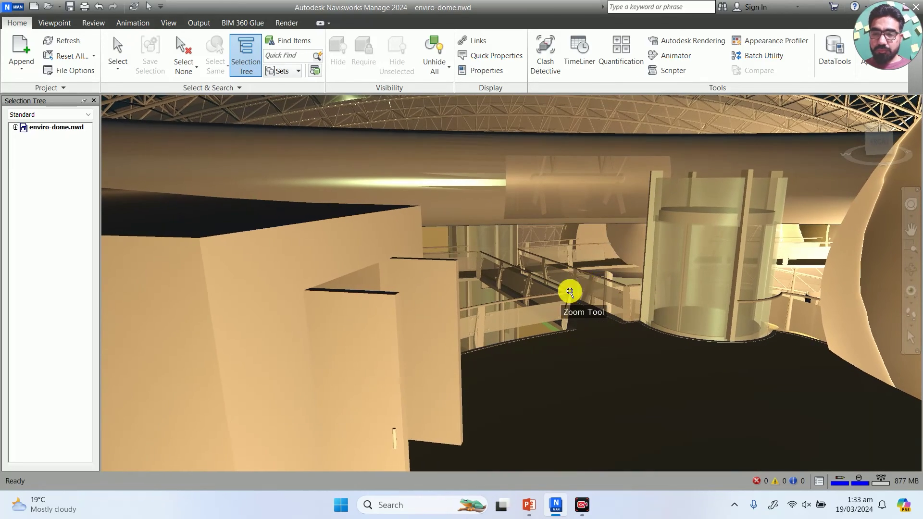
Step: Zoom in on the interior walkway railing and orbit around it to view the level below
mouse_move(550, 316)
middle_mouse_down("shift")
mouse_move(519, 337)
mouse_move(550, 318)
middle_mouse_up("shift")
scroll(586, 274, "up", 4)
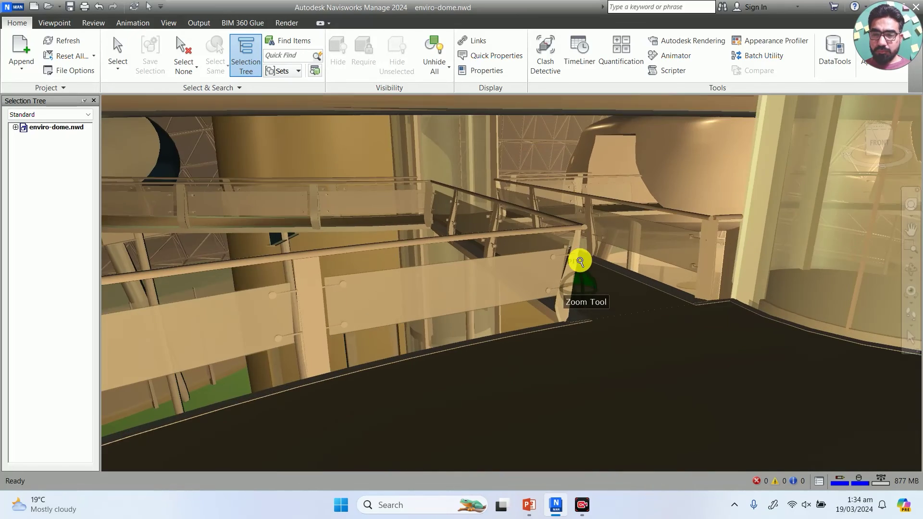
scroll(580, 262, "up", 2)
middle_click_drag(487, 266, 678, 227, "shift")
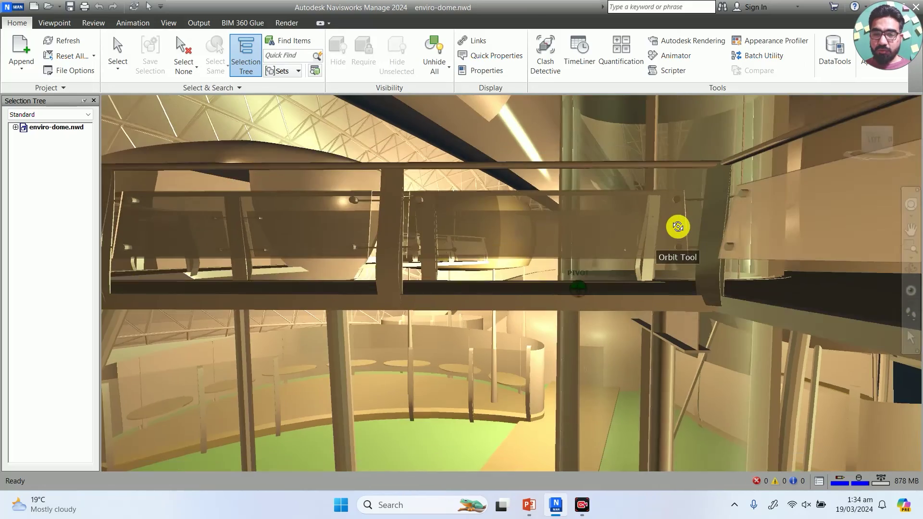
Step: Zoom past the walkway railing and orbit the interior to view the ground floor, glass cylinder and spiral staircase
scroll(678, 227, "up", 6)
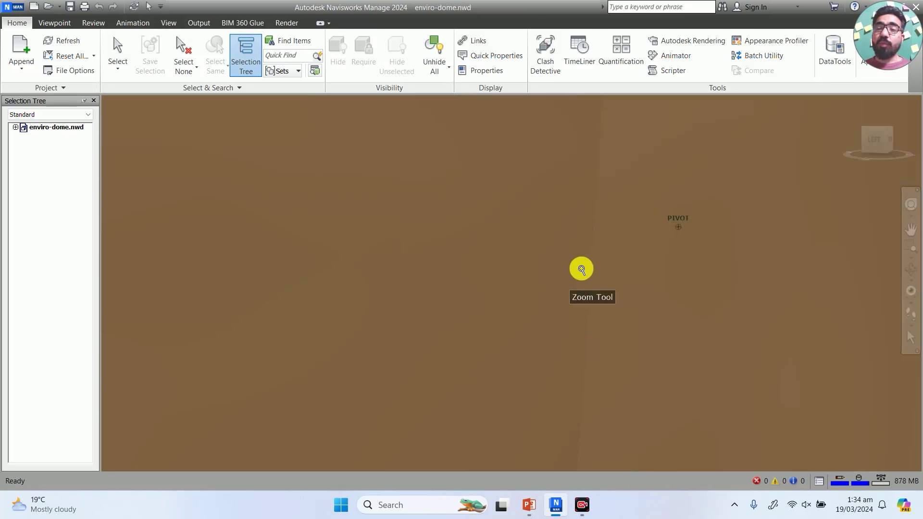
scroll(581, 270, "down", 3)
middle_click_drag(573, 287, 674, 307, "shift")
scroll(383, 187, "up", 5)
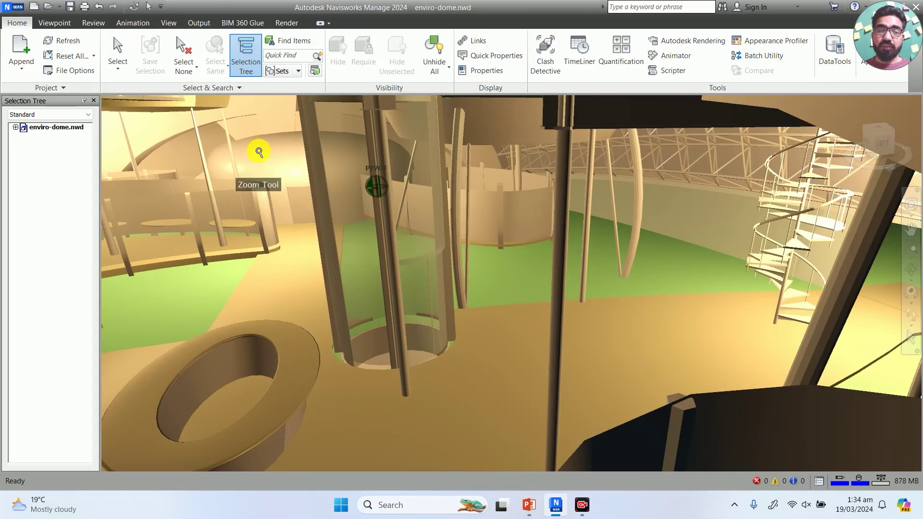
middle_click_drag(349, 219, 414, 208, "shift")
scroll(743, 190, "up", 5)
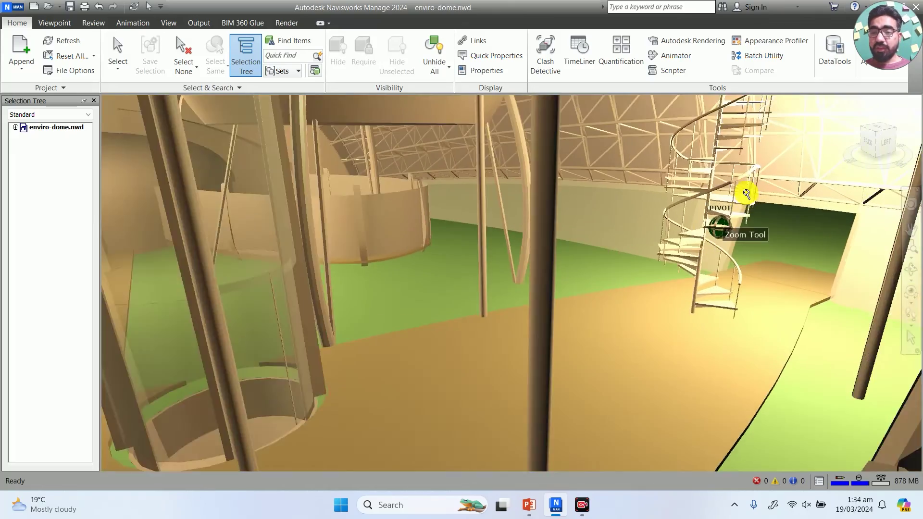
Step: Orbit around the spiral staircase and zoom out to view it through the dome's lattice frame
middle_click_drag(737, 182, 646, 259, "shift")
scroll(635, 250, "up", 5)
scroll(625, 243, "down", 8)
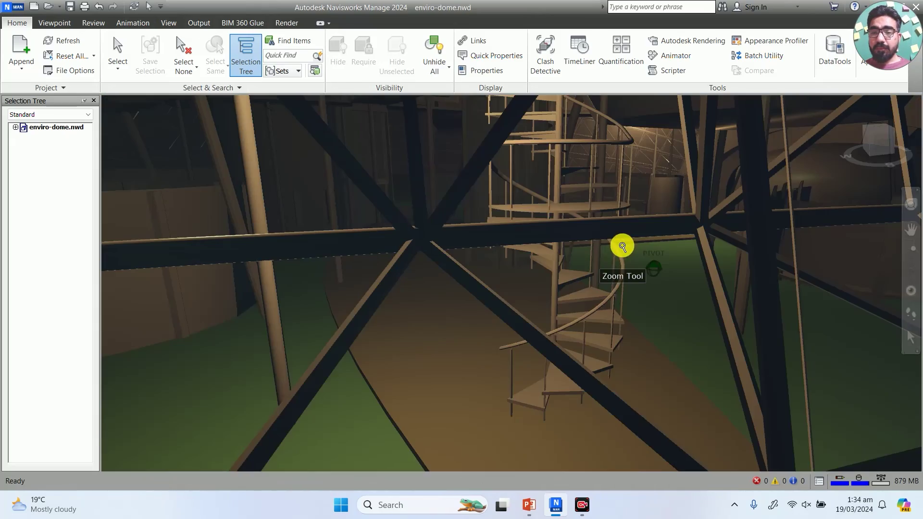
left_click_drag(615, 254, 674, 248)
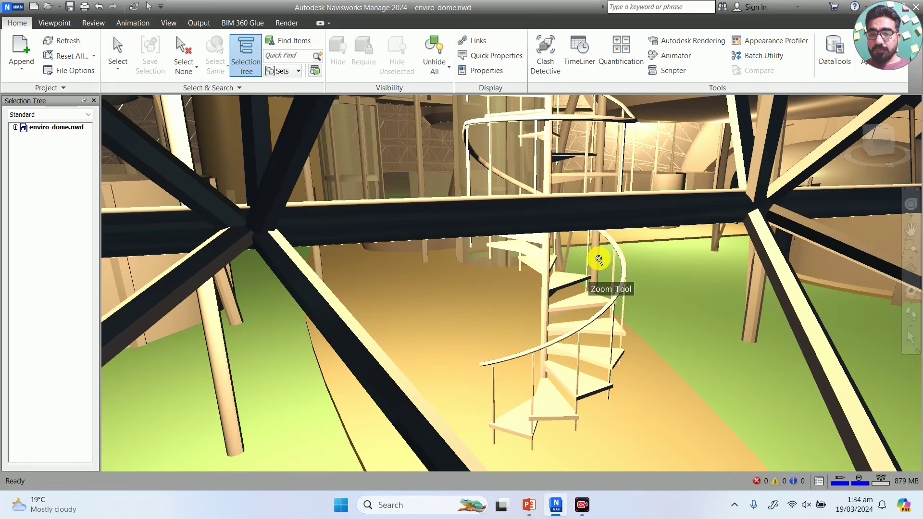
middle_click_drag(599, 260, 591, 268, "shift")
Step: Examine the spiral staircase's upper flights and landing from higher angles by orbiting and zooming through the lattice members
left_click_drag(606, 262, 309, 301)
middle_click_drag(309, 301, 493, 274)
scroll(494, 274, "down", 5)
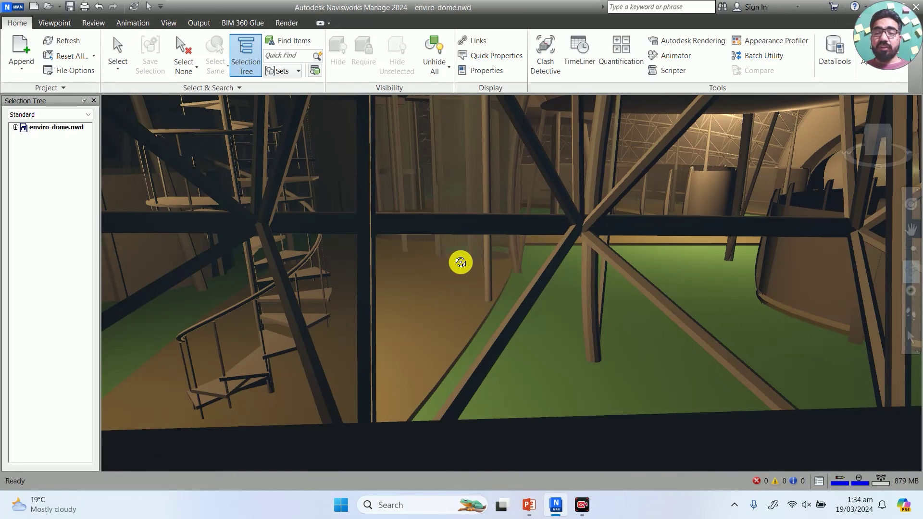
scroll(470, 266, "up", 10)
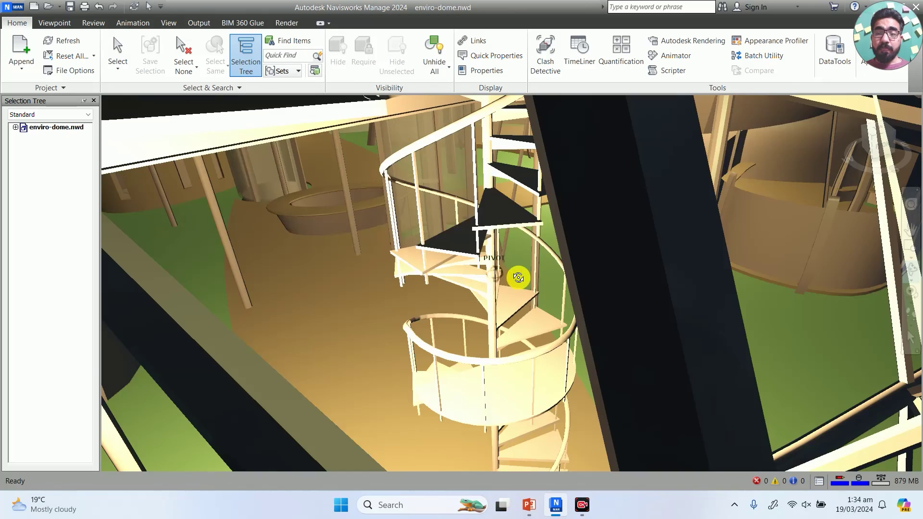
scroll(518, 277, "down", 5)
left_click_drag(478, 272, 423, 274)
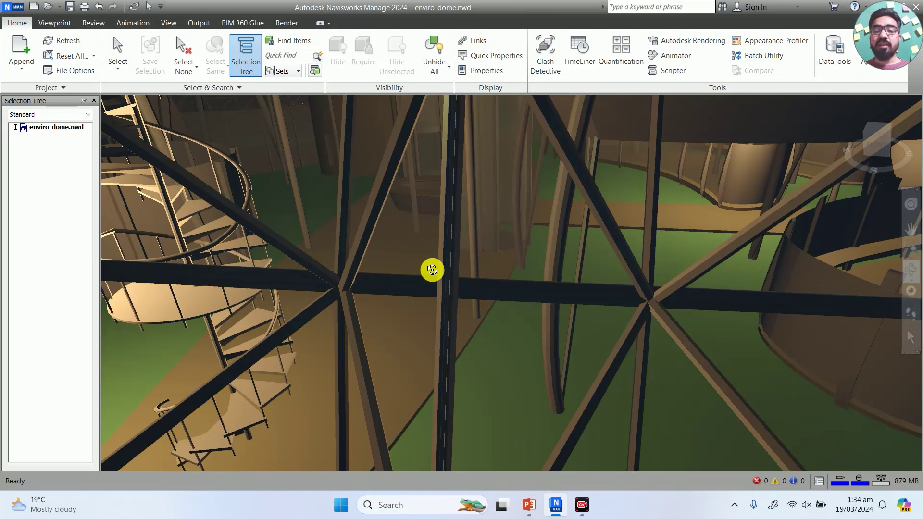
left_click_drag(420, 272, 461, 267)
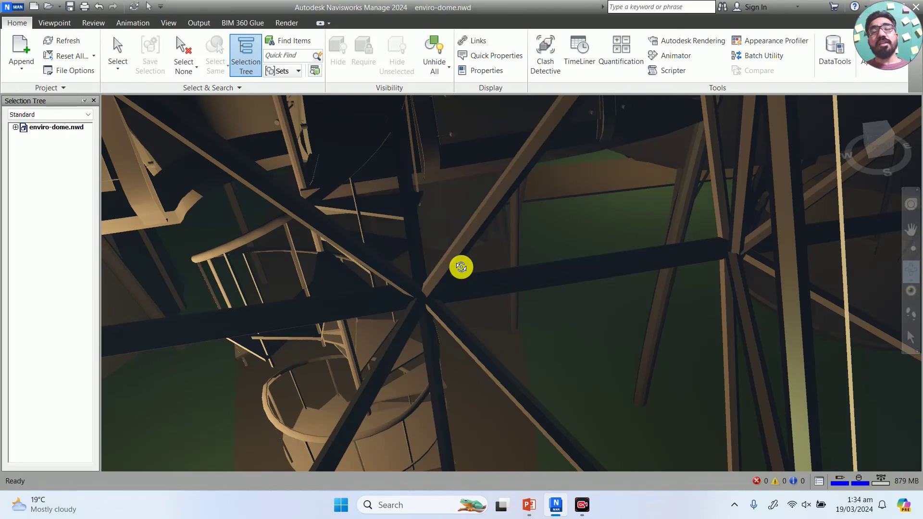